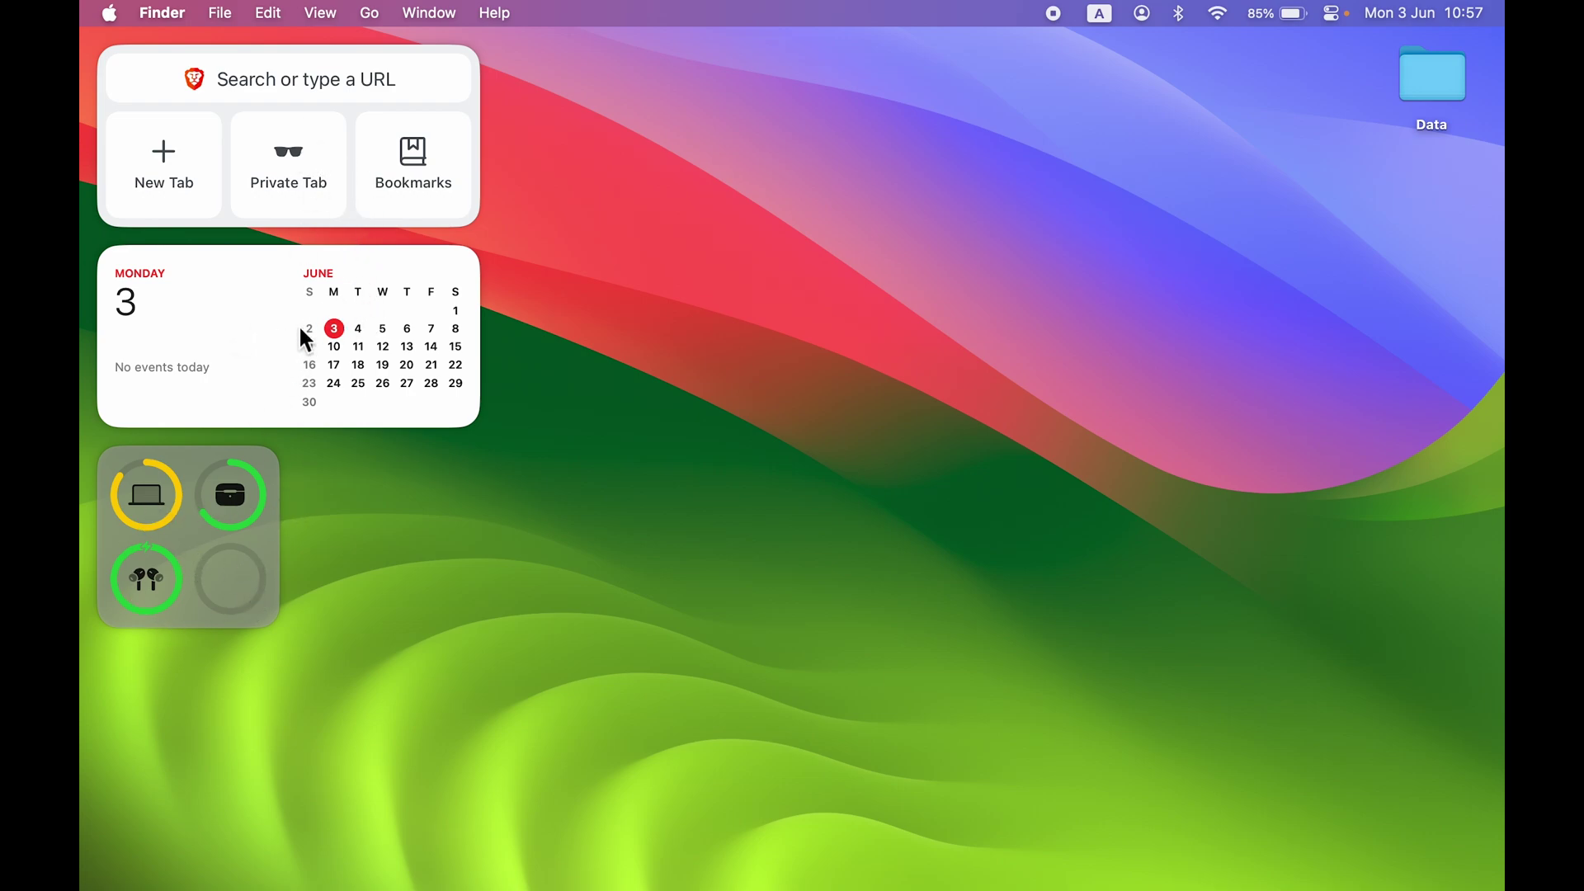
# Open Calendar from its desktop widget and quit the app
pyautogui.click(252, 340)
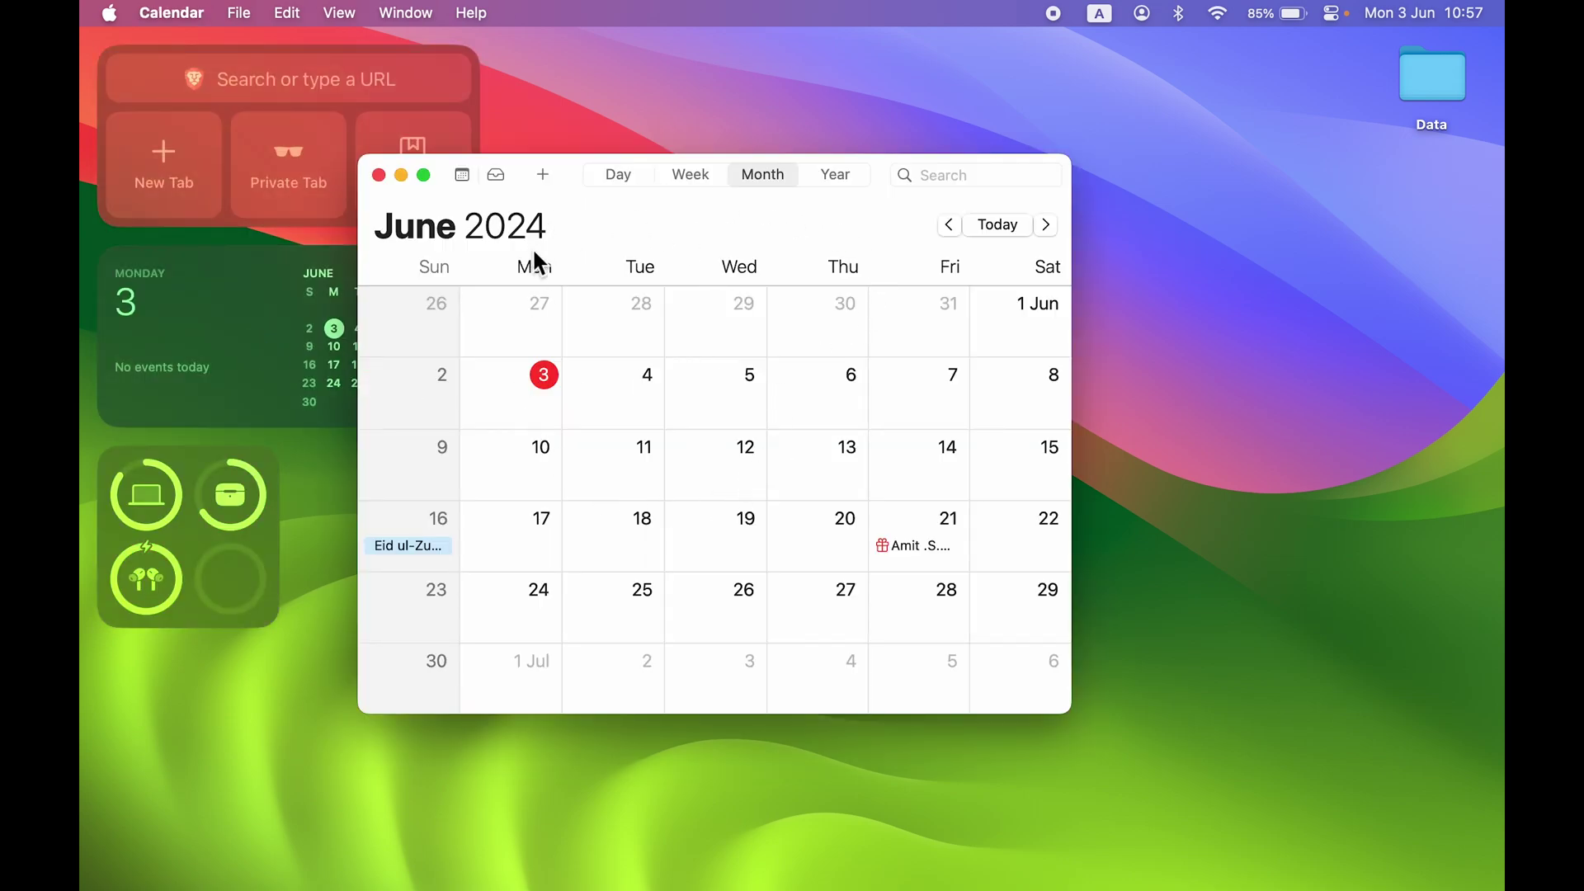
pyautogui.press('super+q')
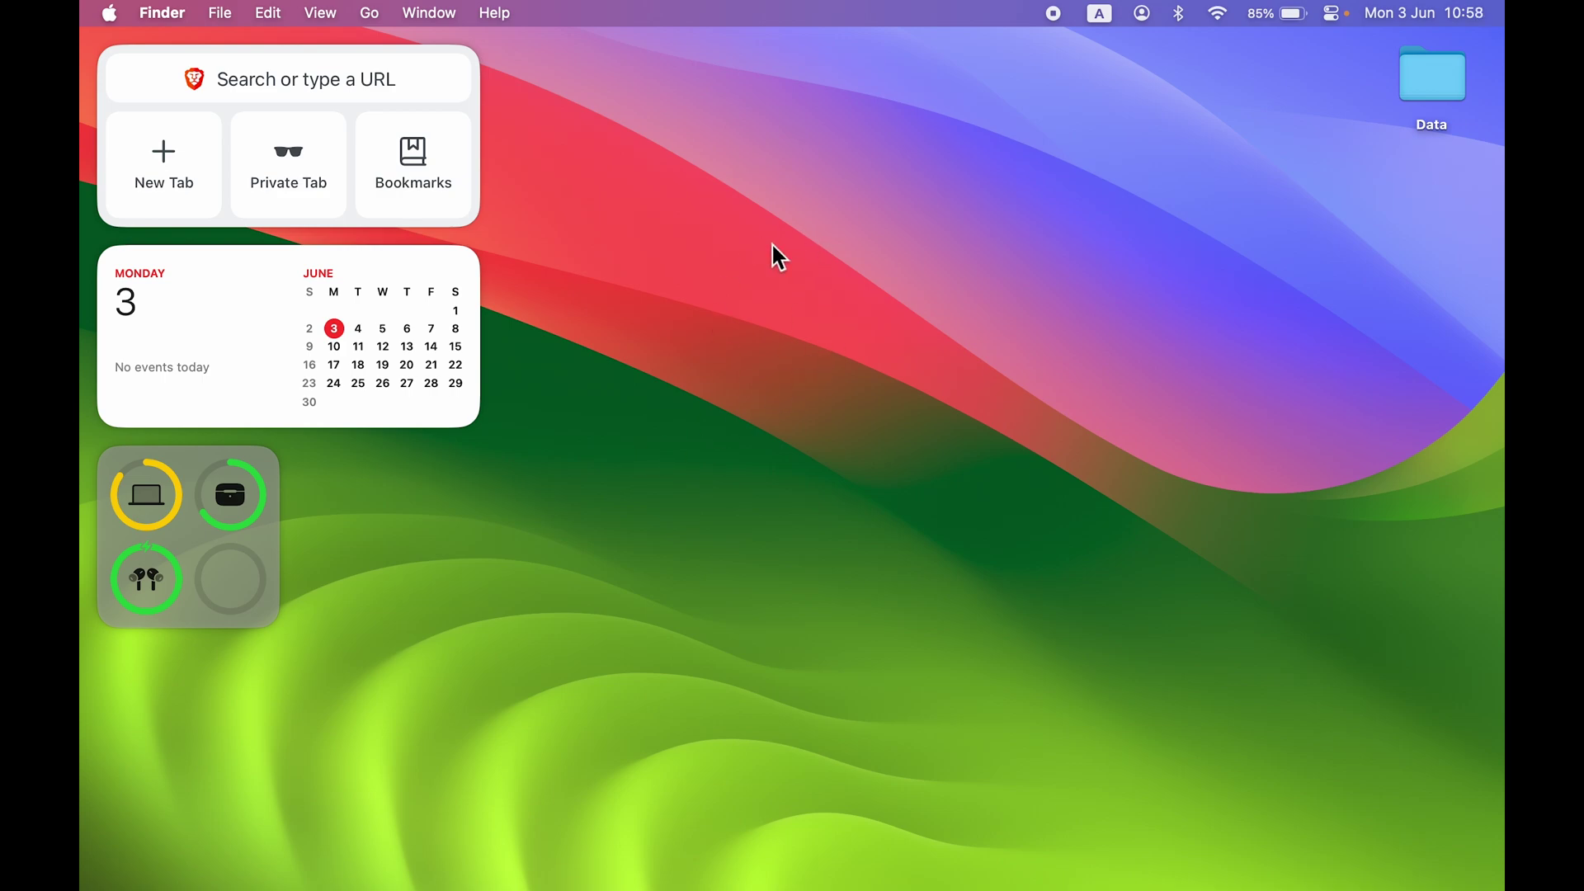
# Add the Clock I widget from the Clock collection to the desktop
pyautogui.rightClick(751, 229)
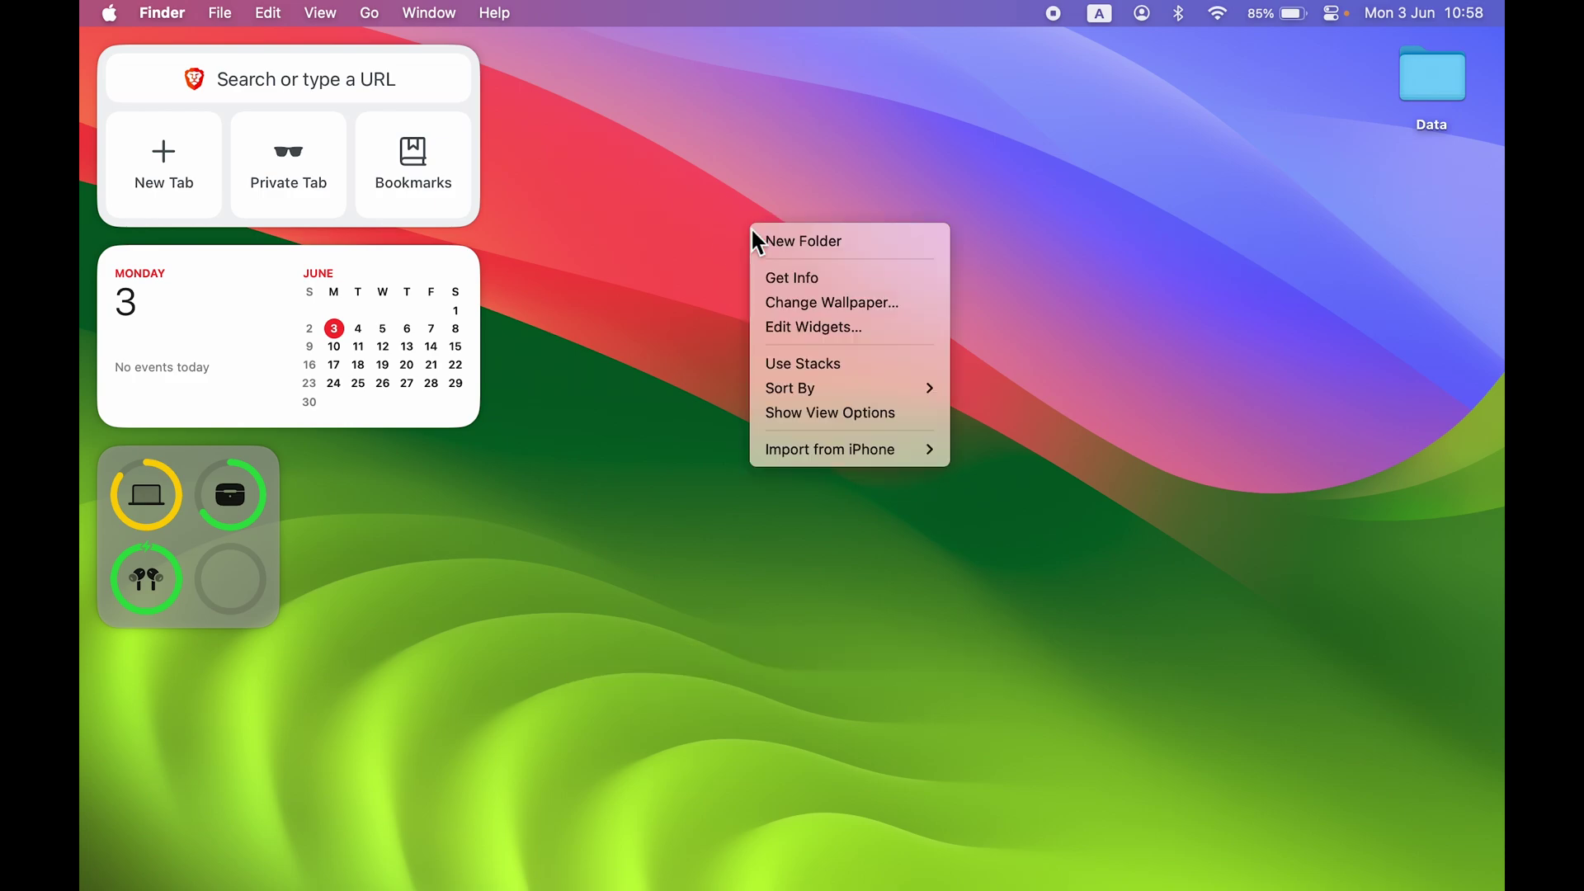
pyautogui.click(847, 327)
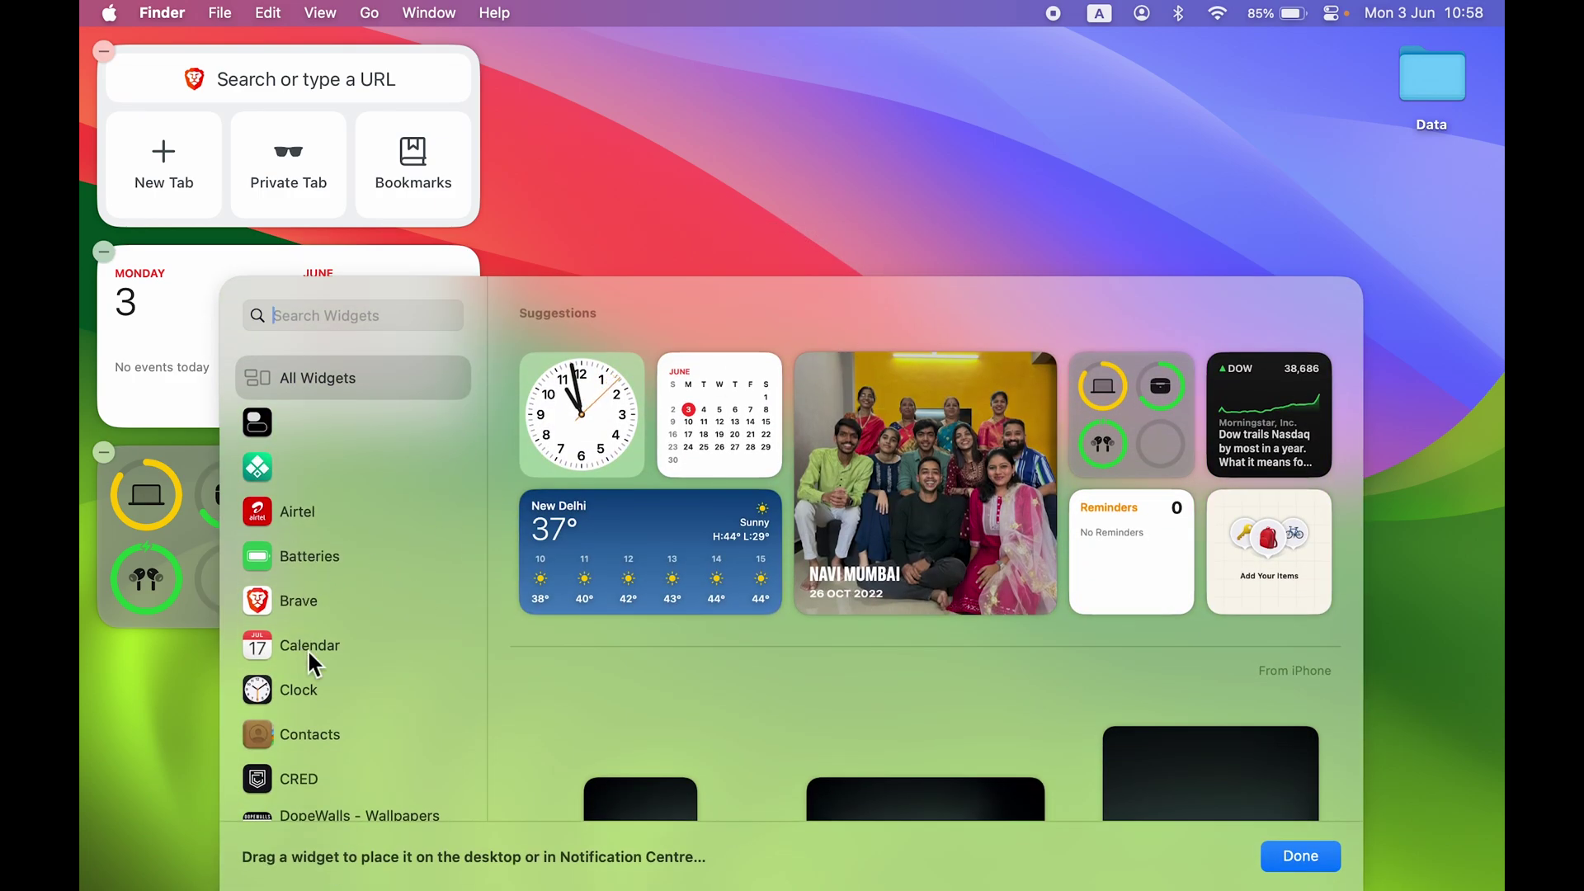
pyautogui.click(313, 691)
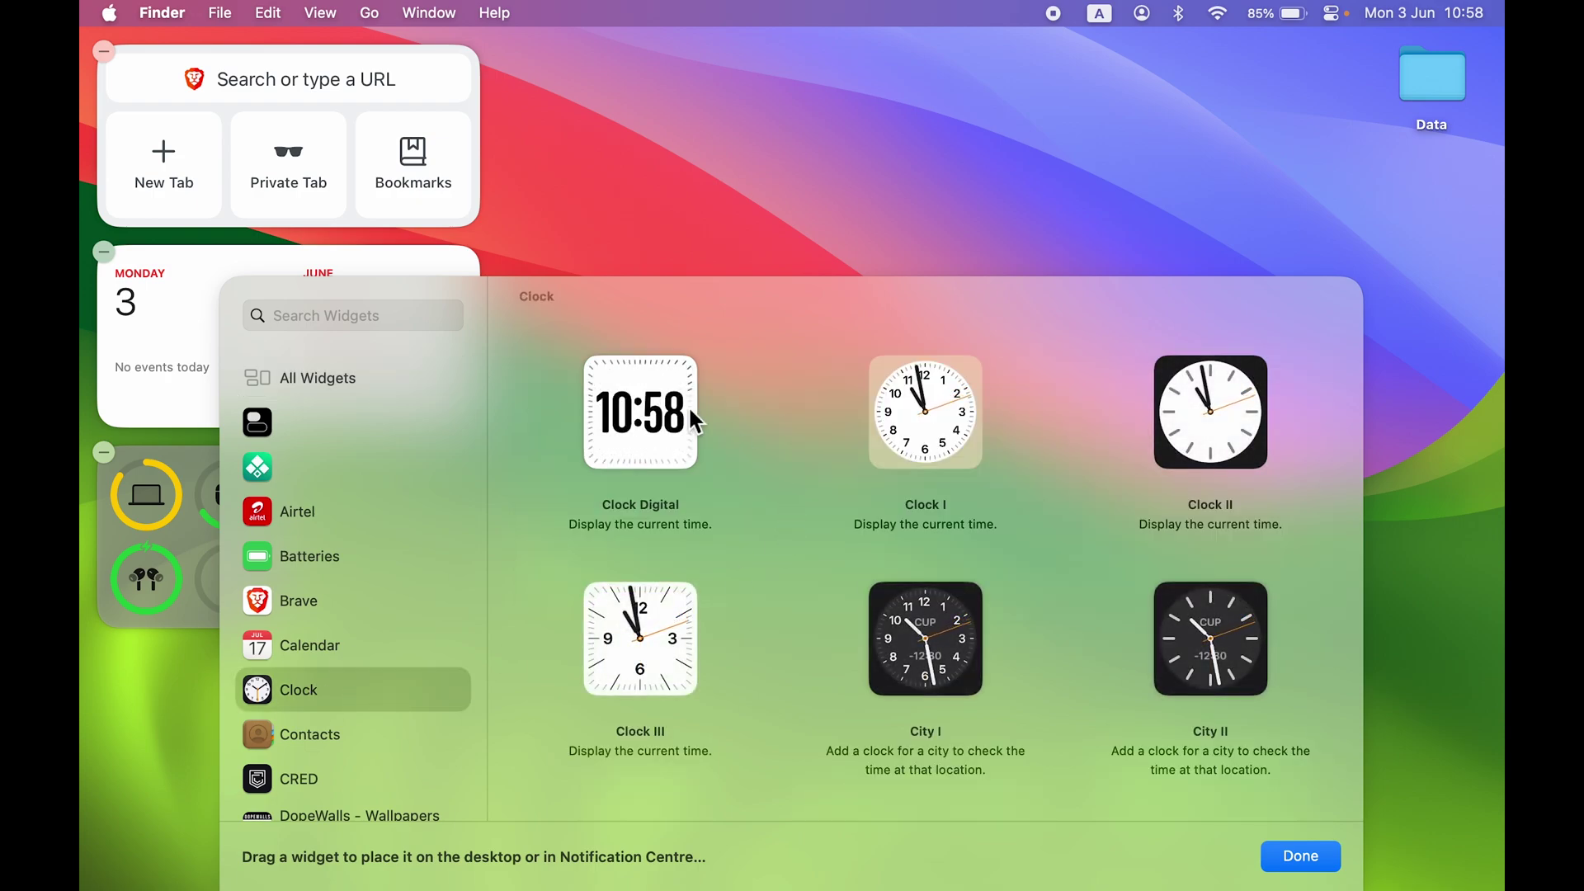
pyautogui.scroll(-5, 1151, 645)
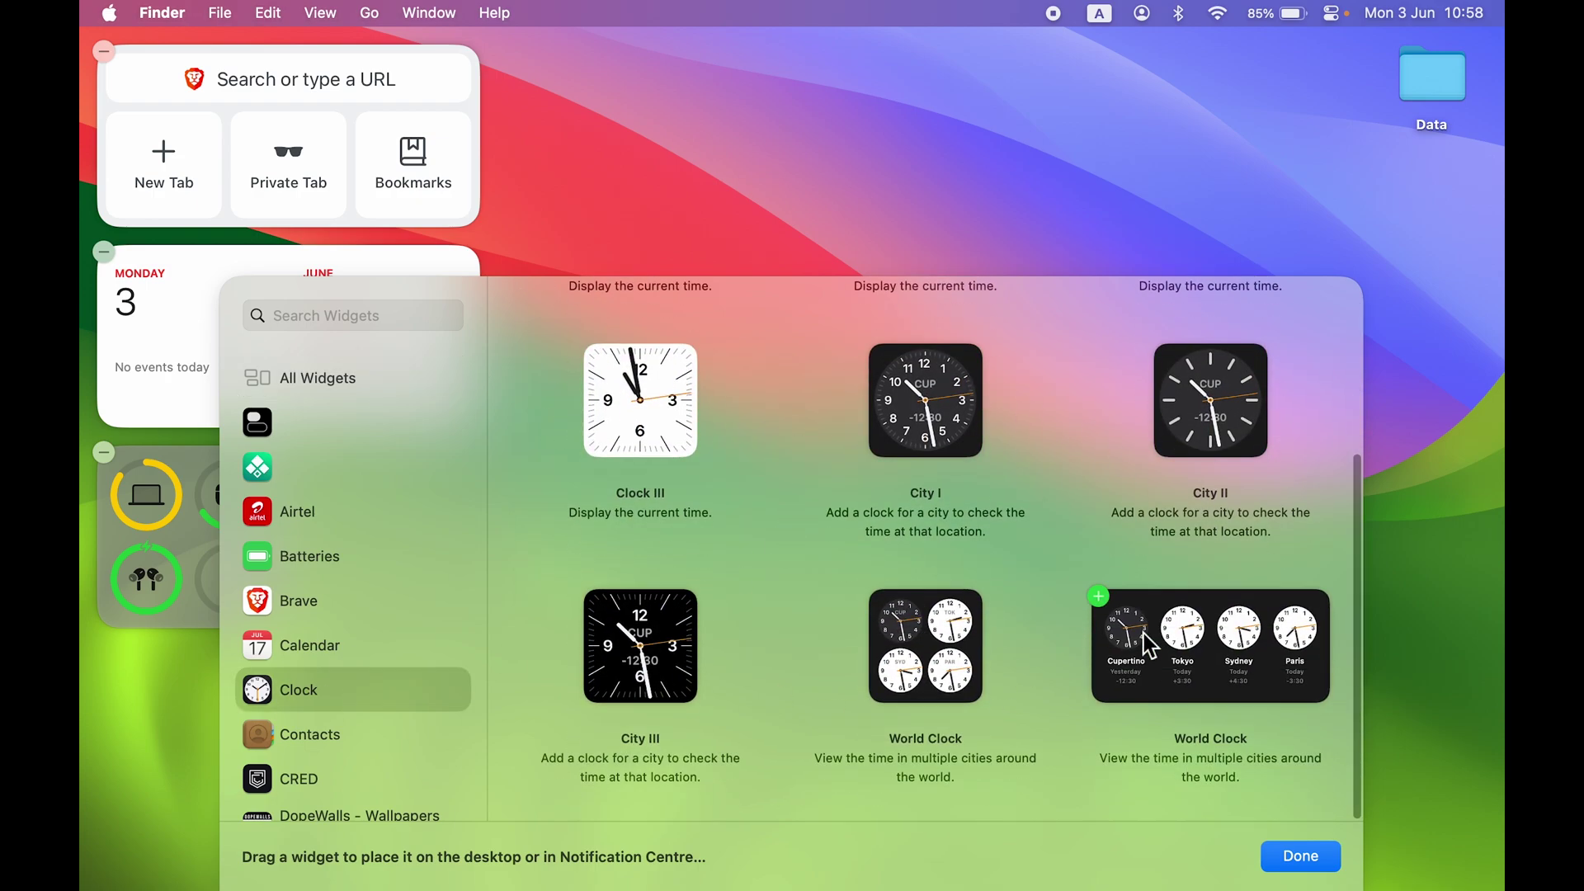
pyautogui.scroll(4, 1151, 646)
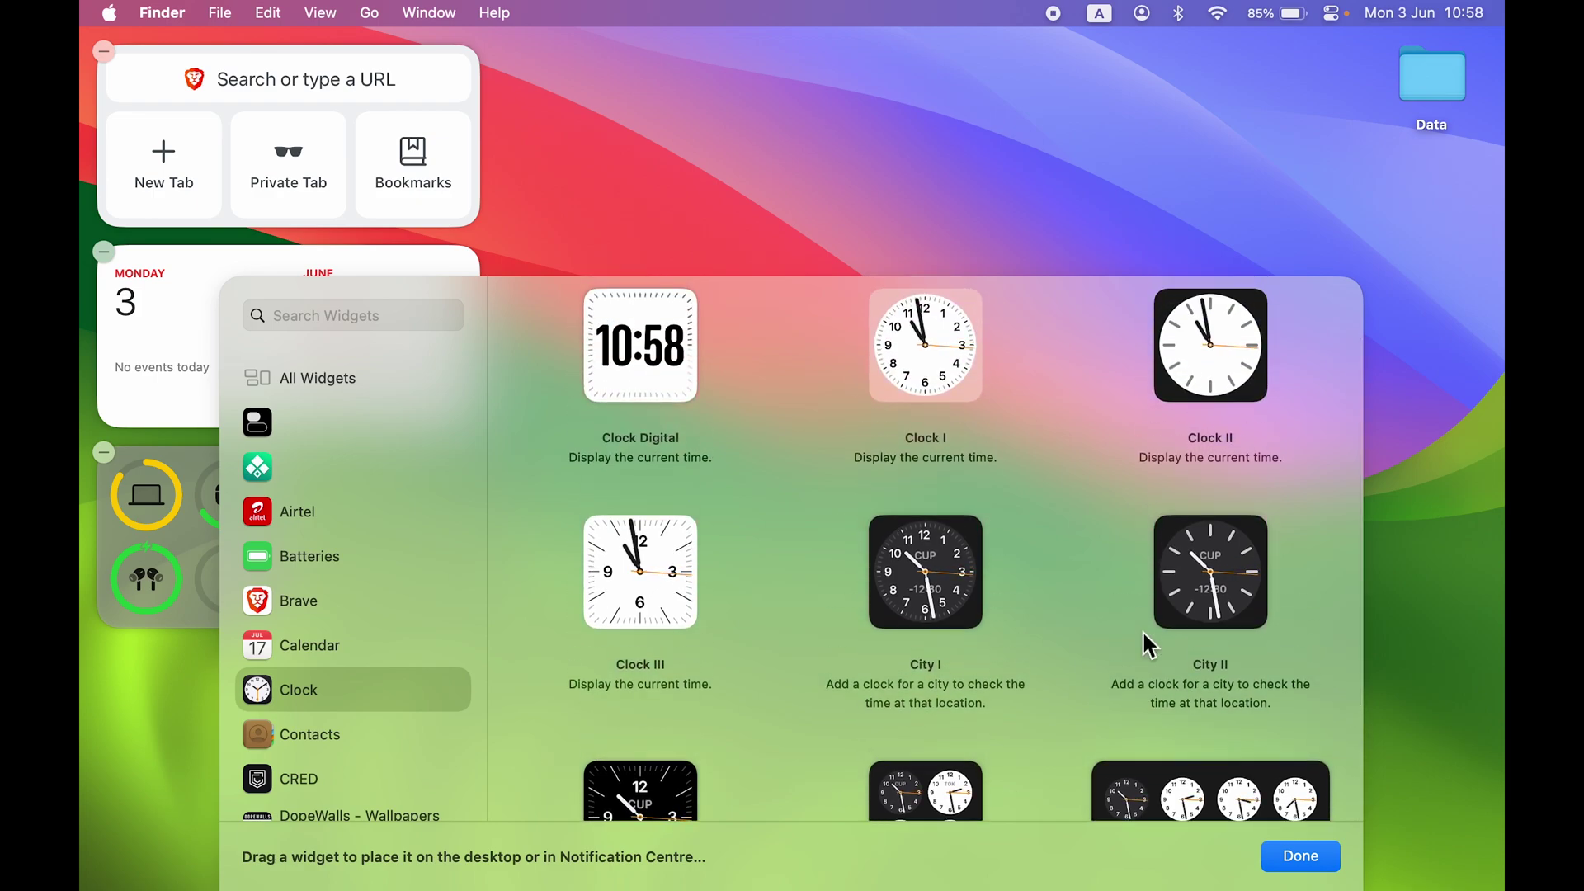
pyautogui.moveTo(866, 382)
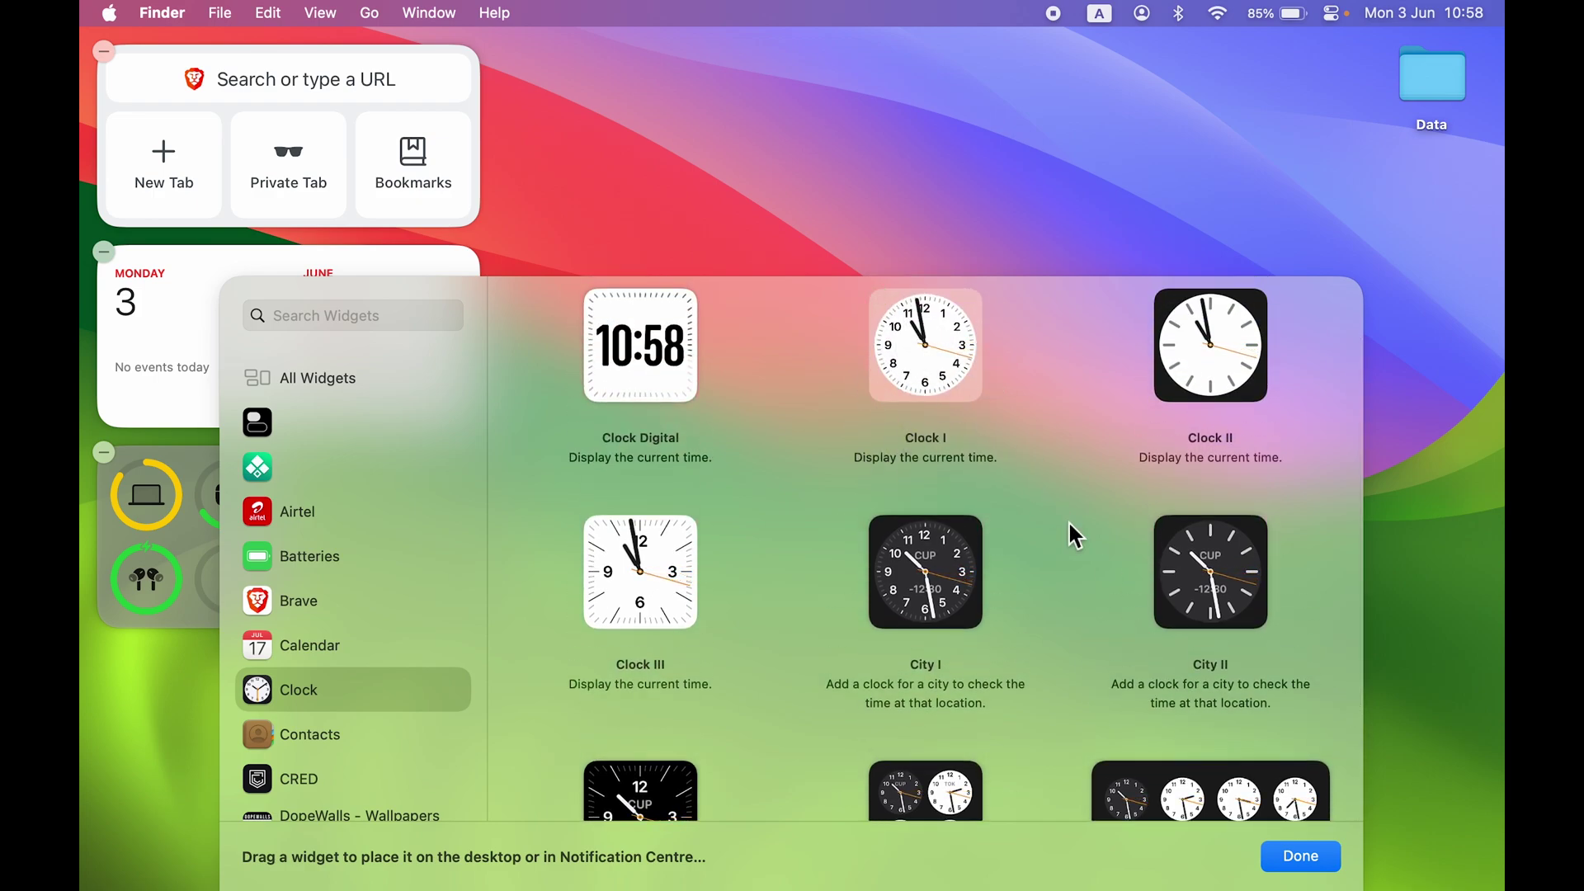
pyautogui.scroll(-3, 1072, 530)
pyautogui.moveTo(1175, 670)
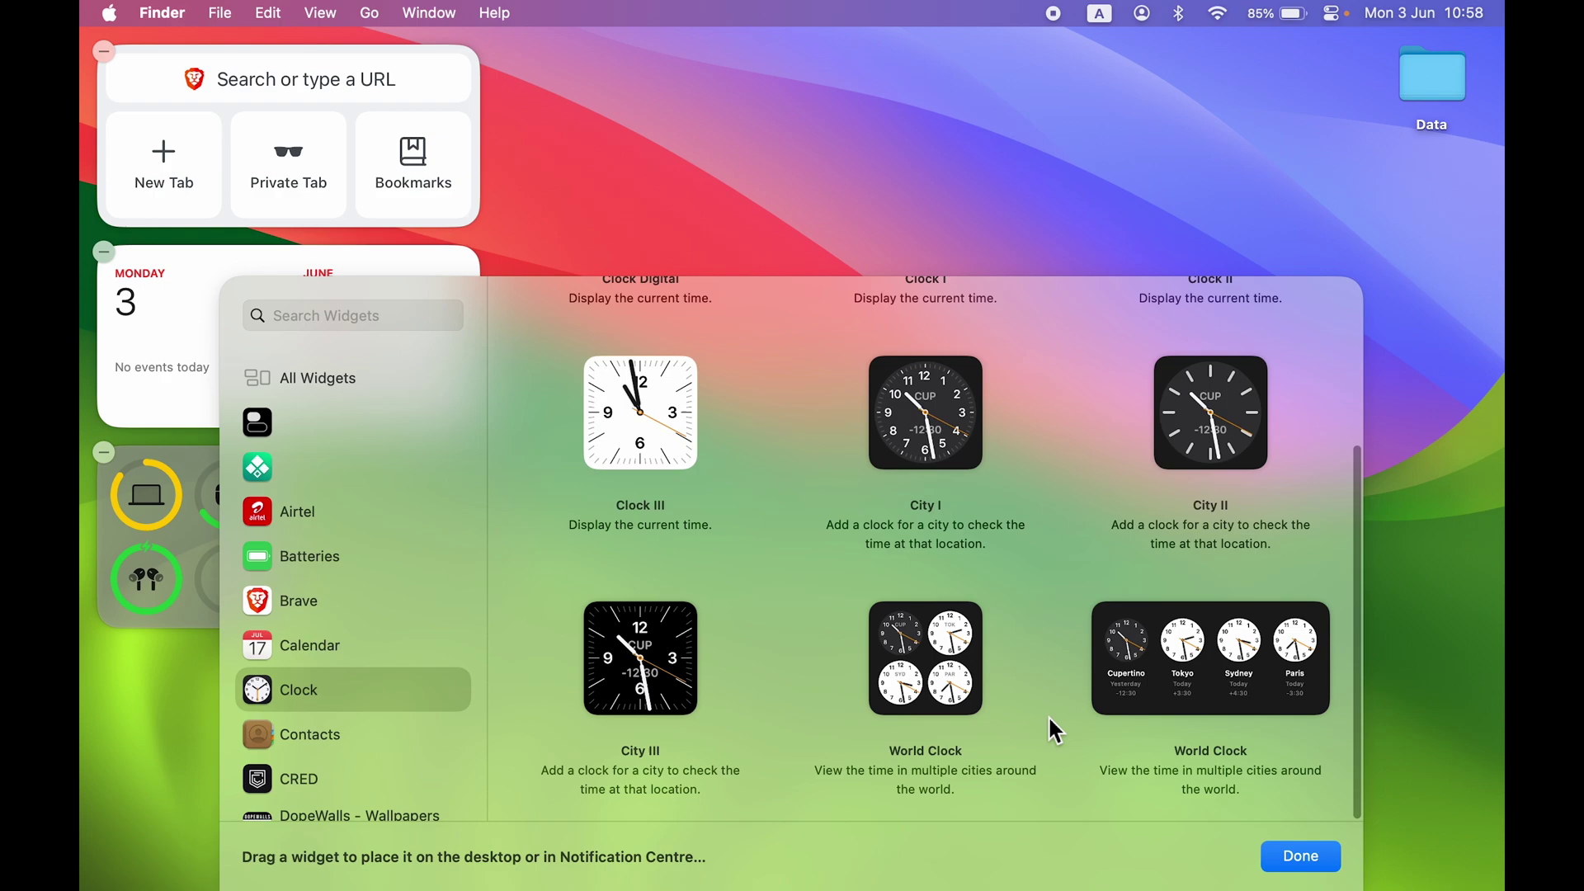
pyautogui.scroll(3, 990, 580)
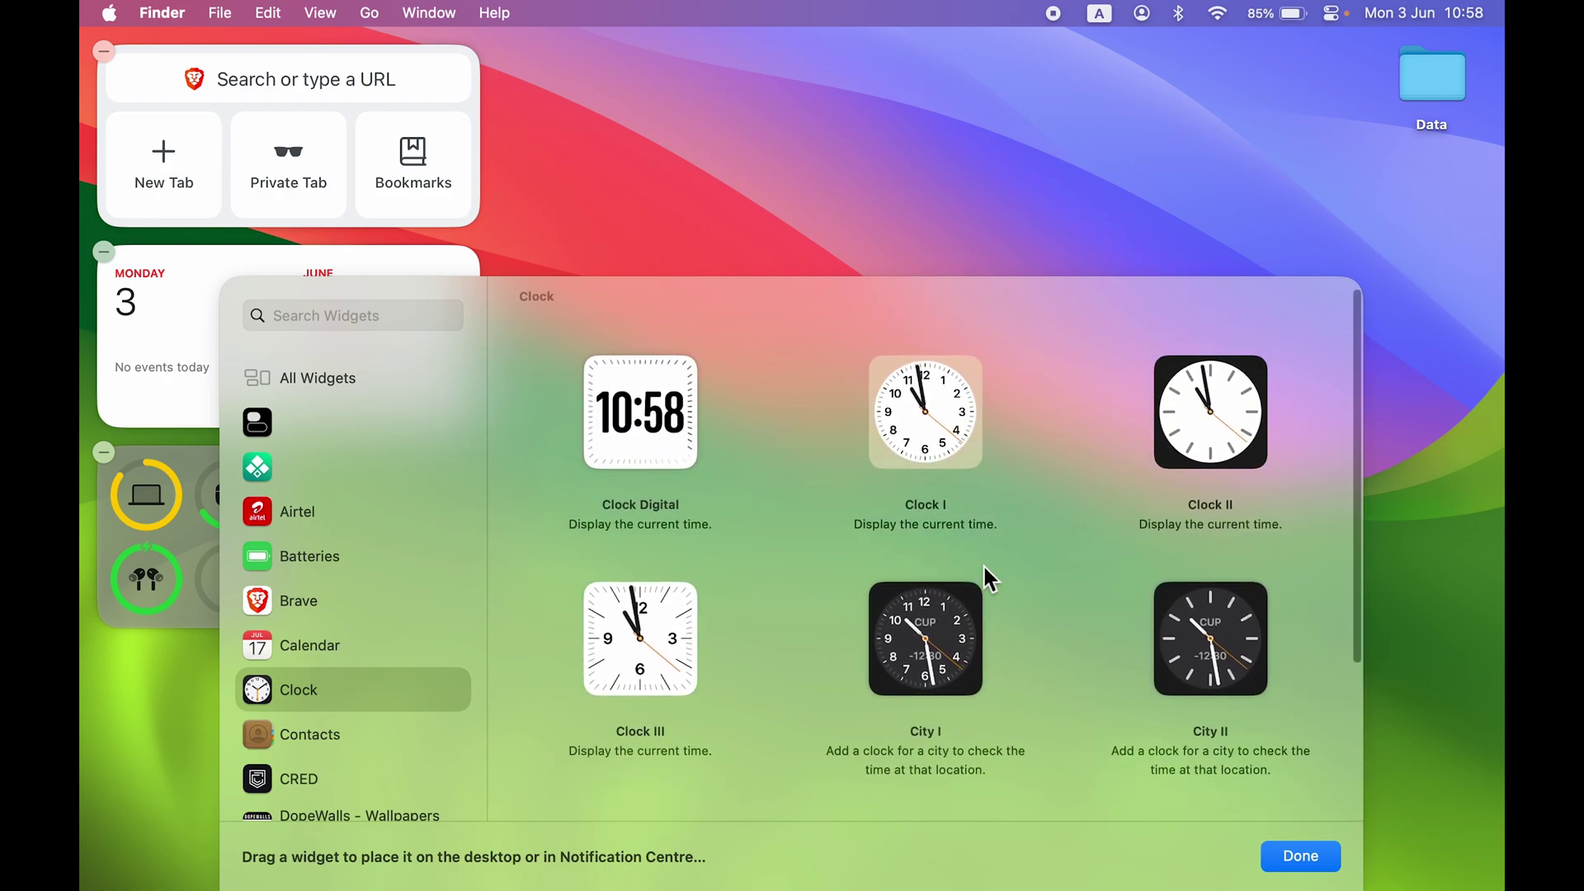
pyautogui.click(939, 422)
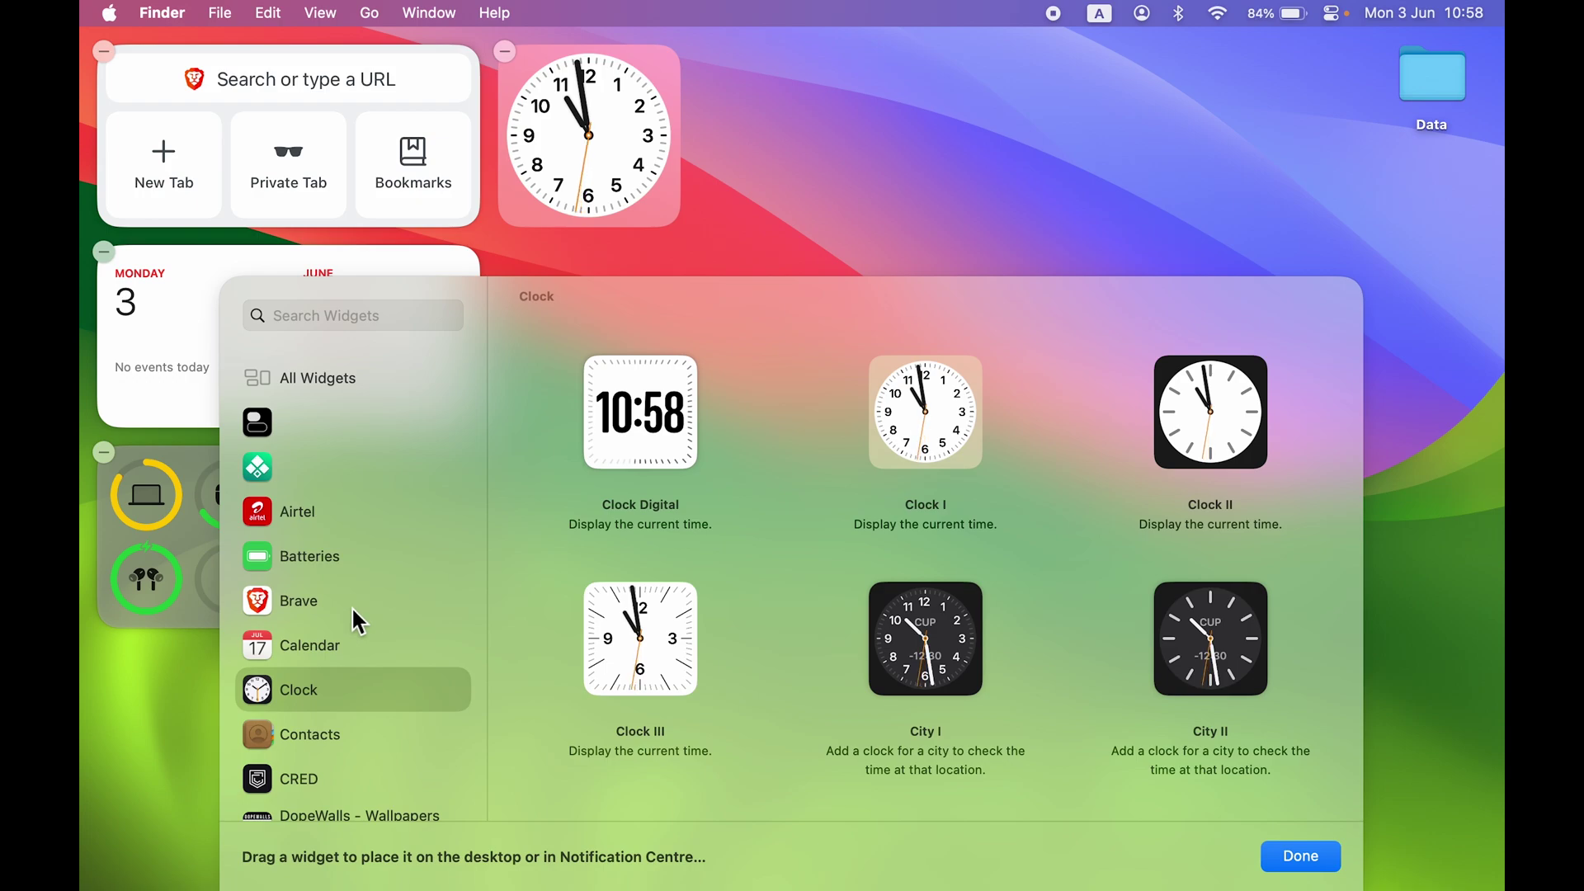
# Add Brave's large Favorites widget to the desktop and close the widget gallery
pyautogui.click(321, 602)
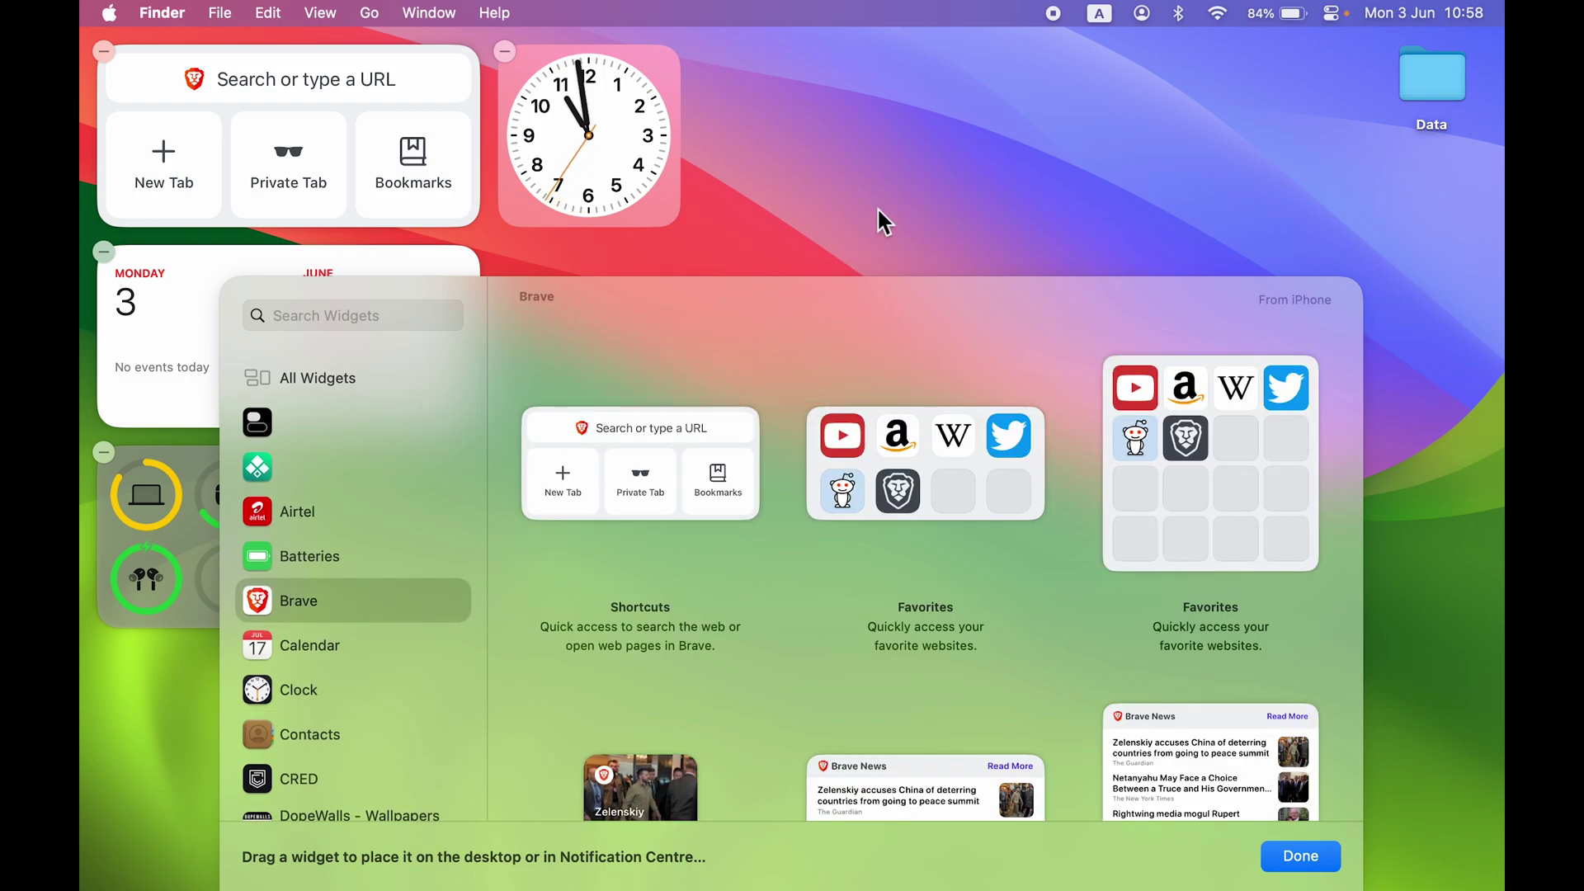
pyautogui.click(1201, 464)
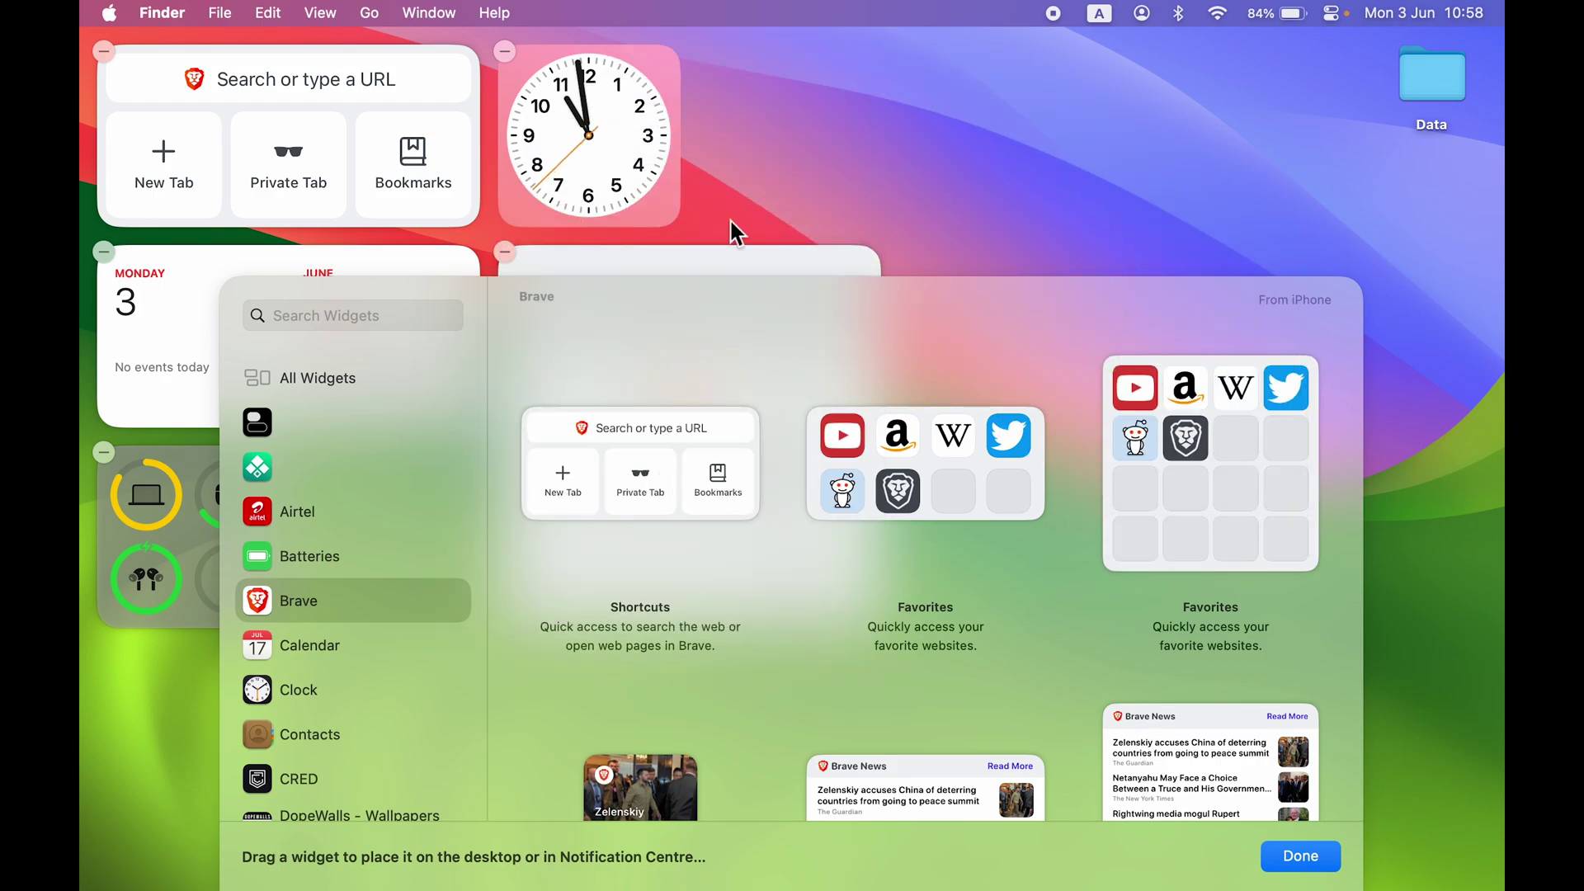
pyautogui.click(927, 201)
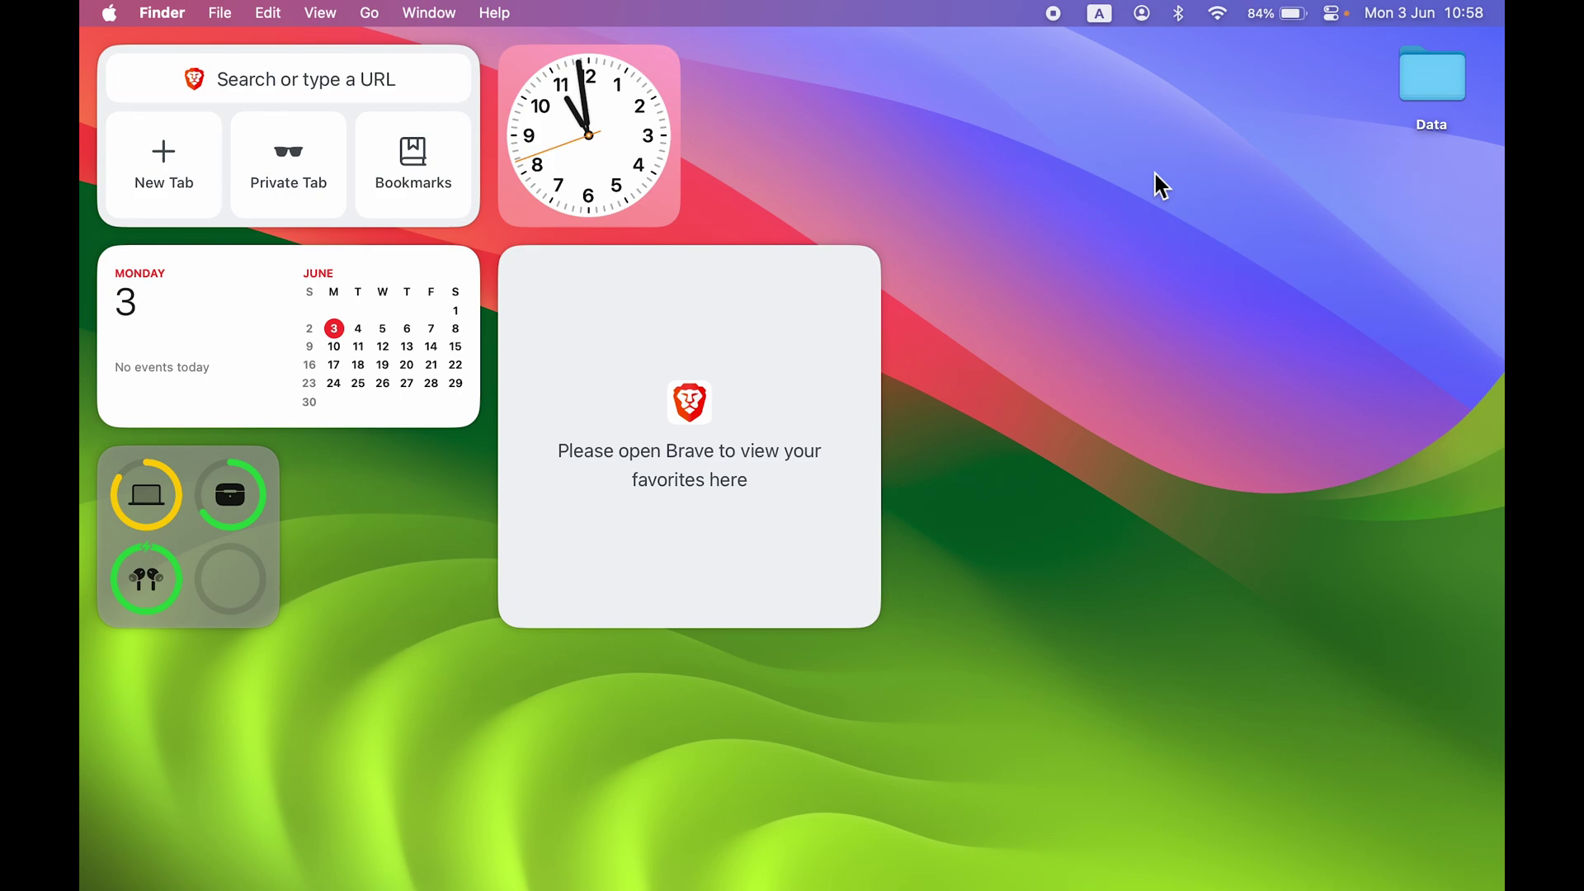
# Add the medium Find My Items widget to Notification Centre and finish editing widgets
pyautogui.rightClick(1023, 348)
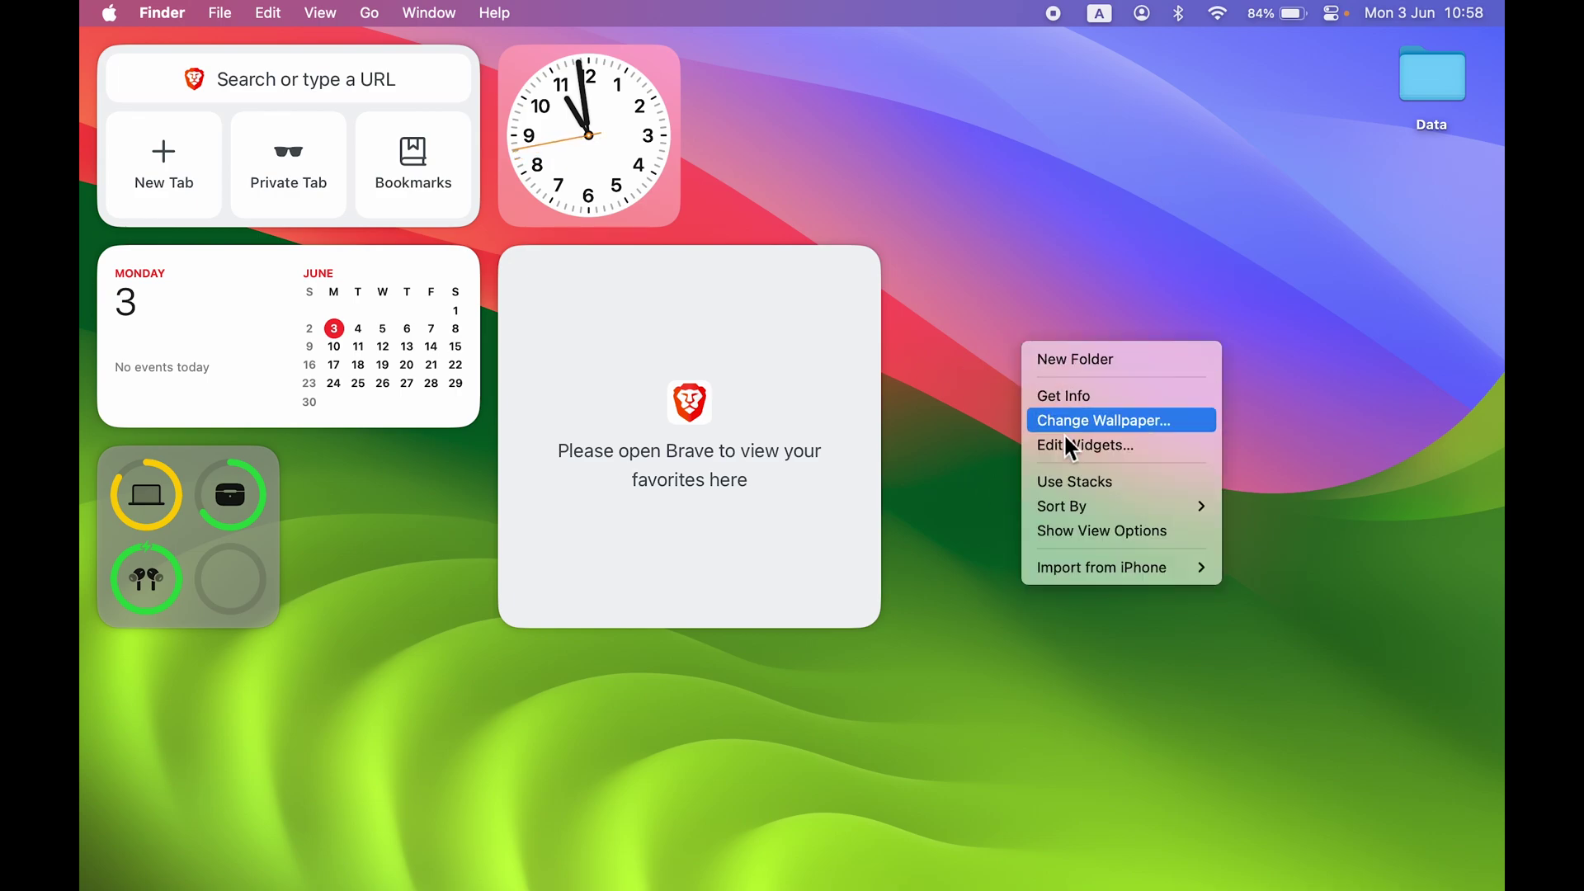
pyautogui.click(1018, 157)
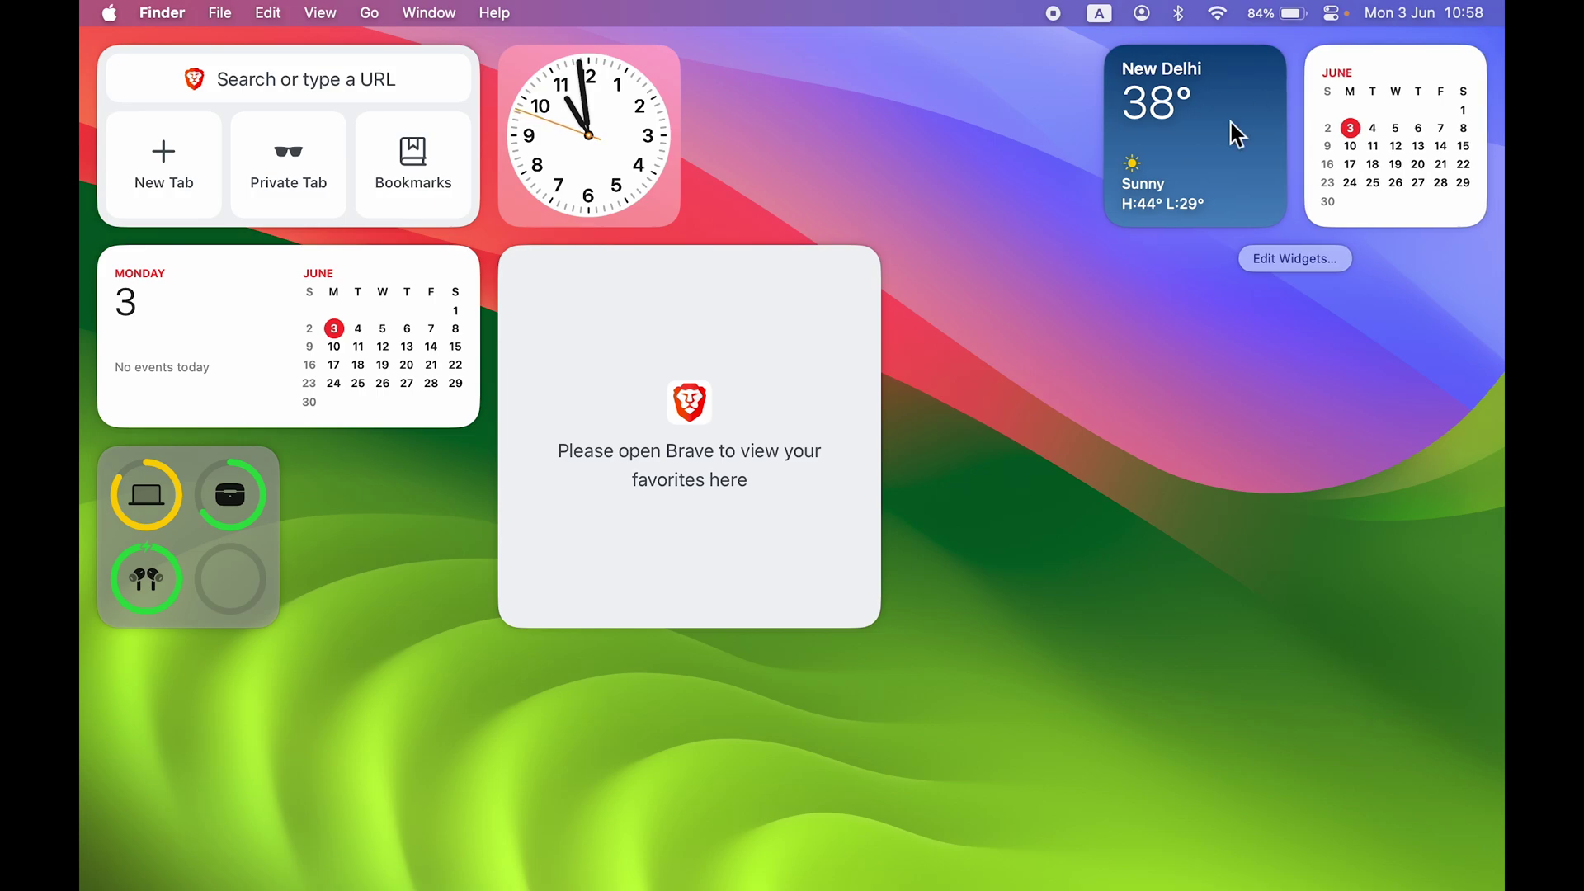
pyautogui.click(1307, 266)
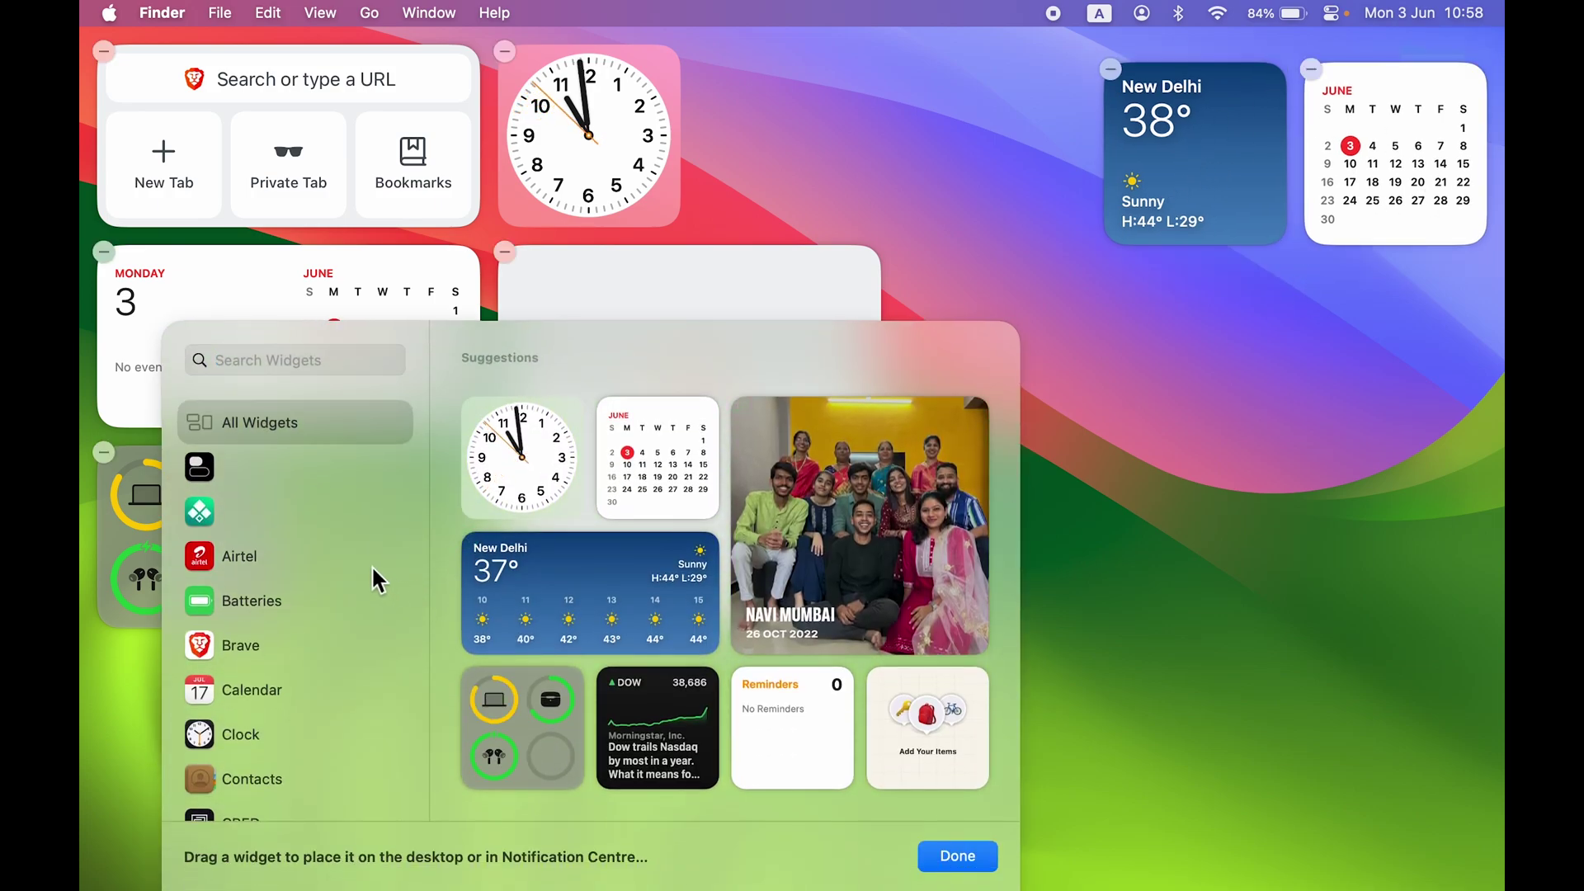
pyautogui.scroll(-5, 252, 690)
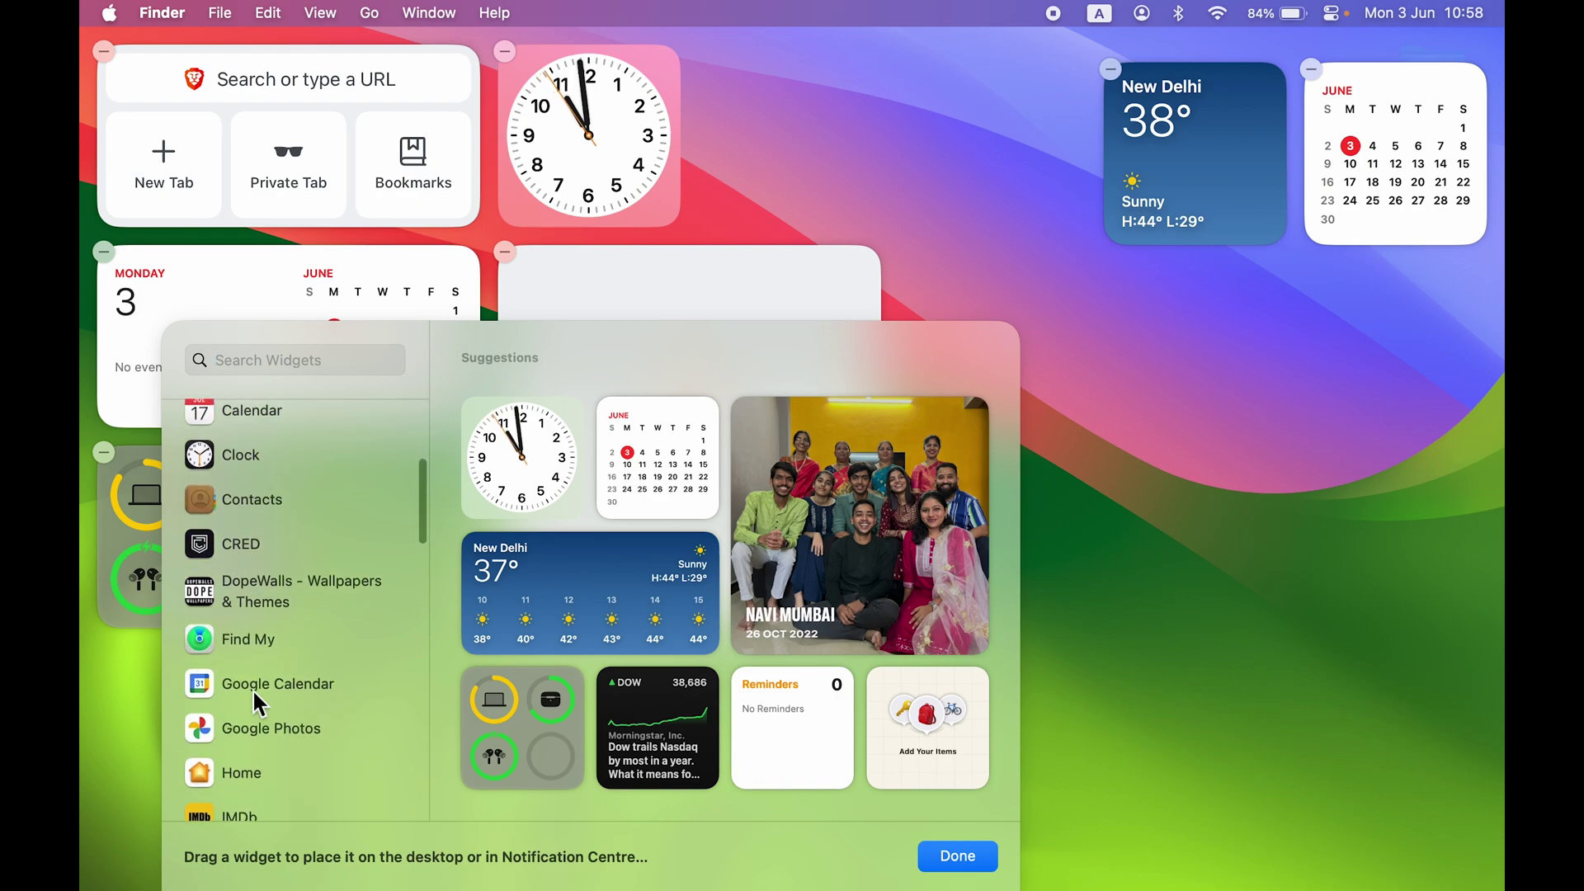
pyautogui.scroll(-2, 250, 688)
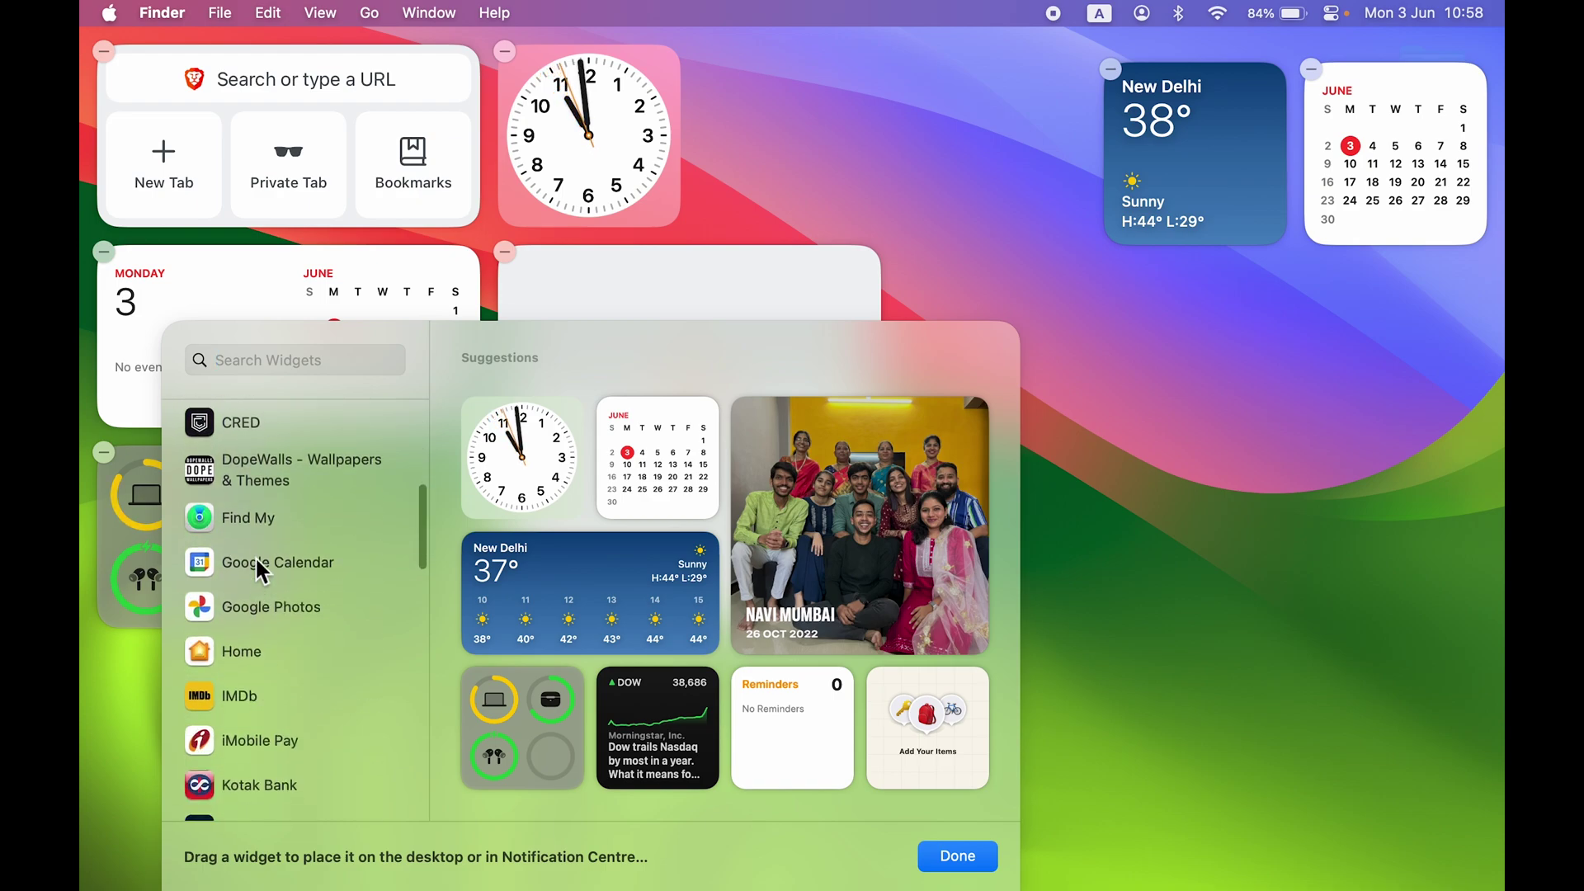
pyautogui.click(272, 513)
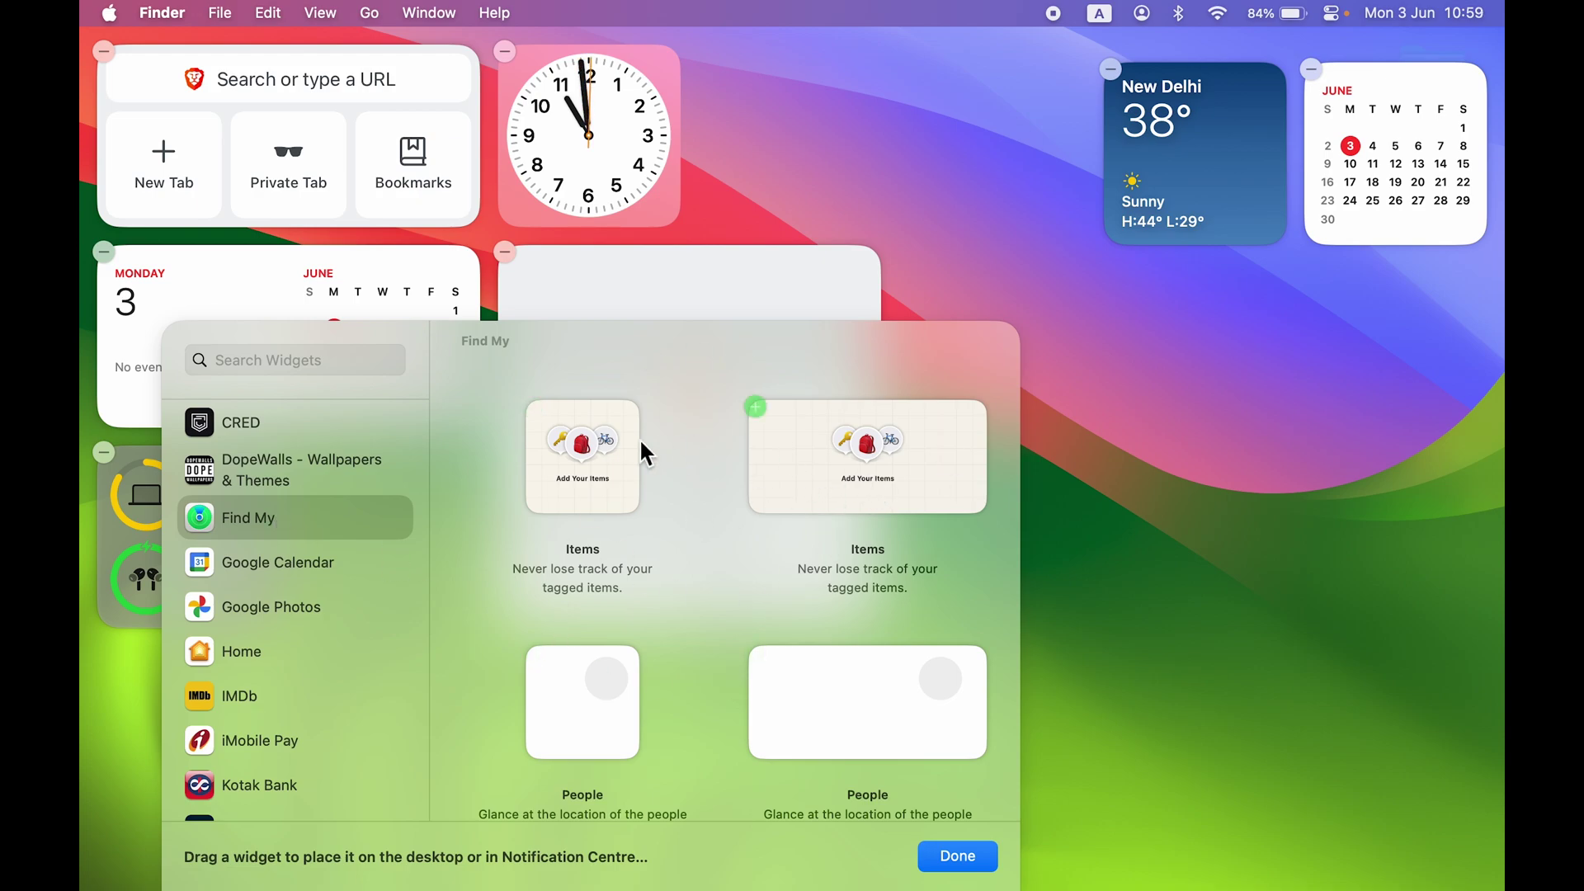
pyautogui.moveTo(756, 484)
pyautogui.click(819, 470)
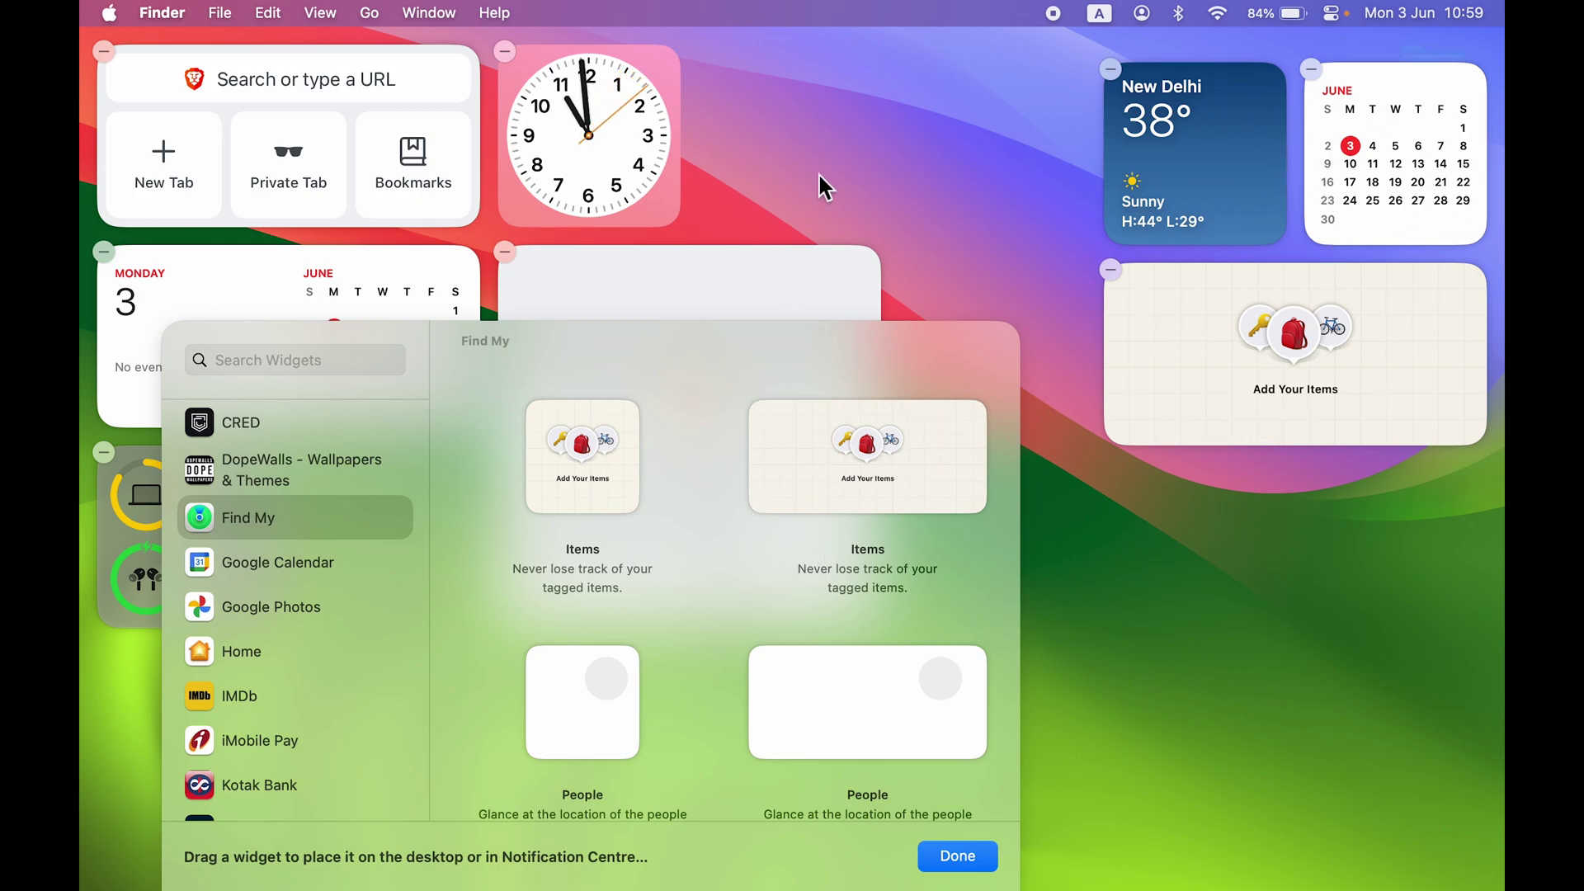
pyautogui.click(863, 159)
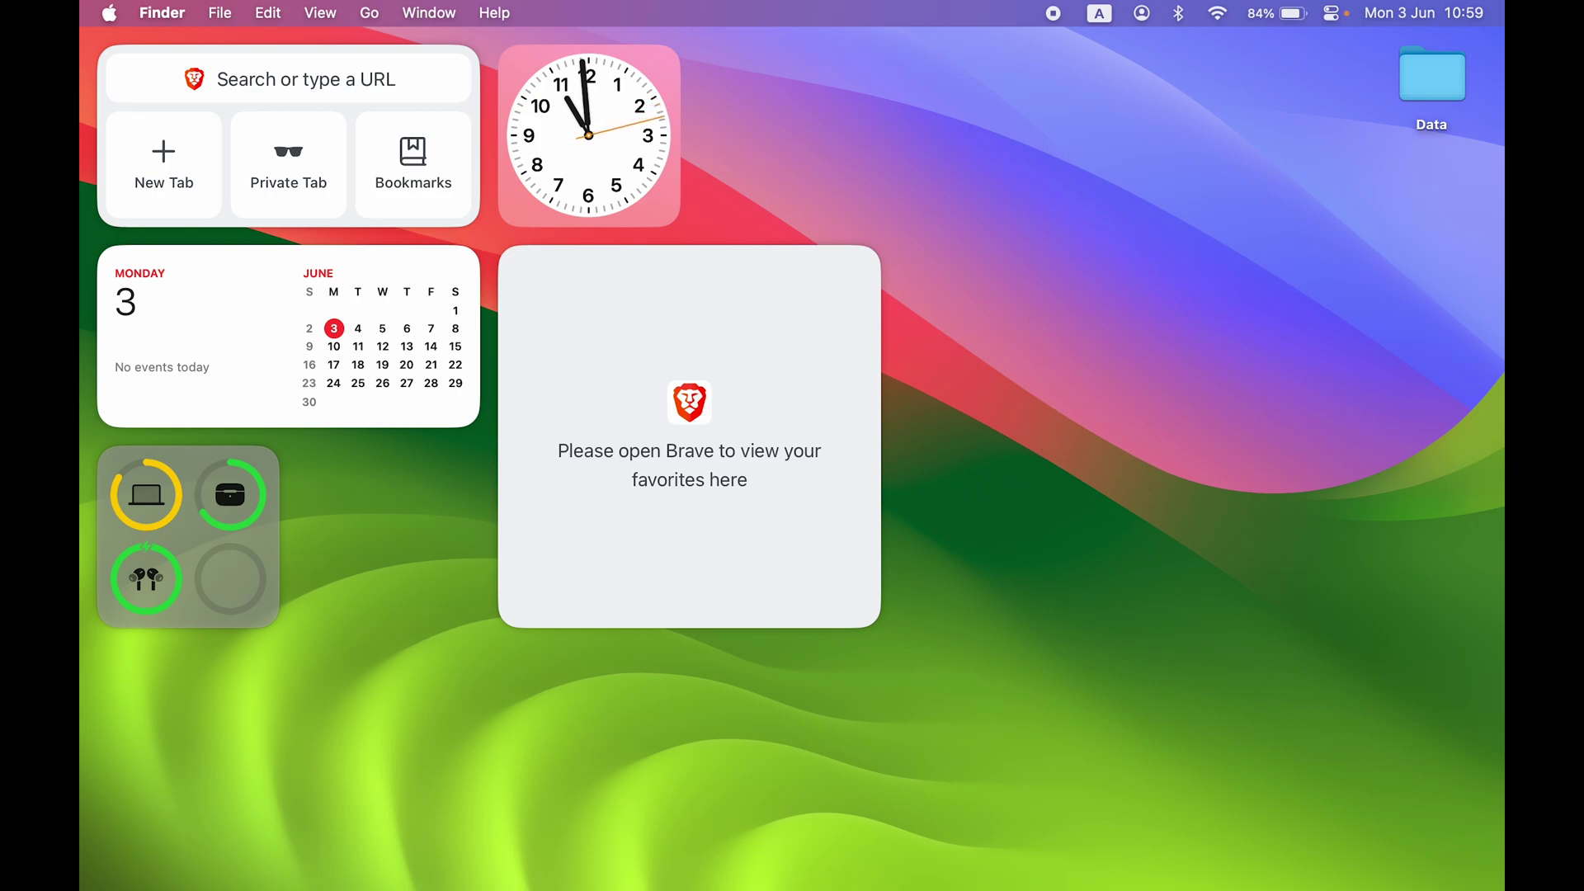
# Move the Find My Items widget from Notification Centre to the desktop, below the Batteries widget
pyautogui.click(1425, 13)
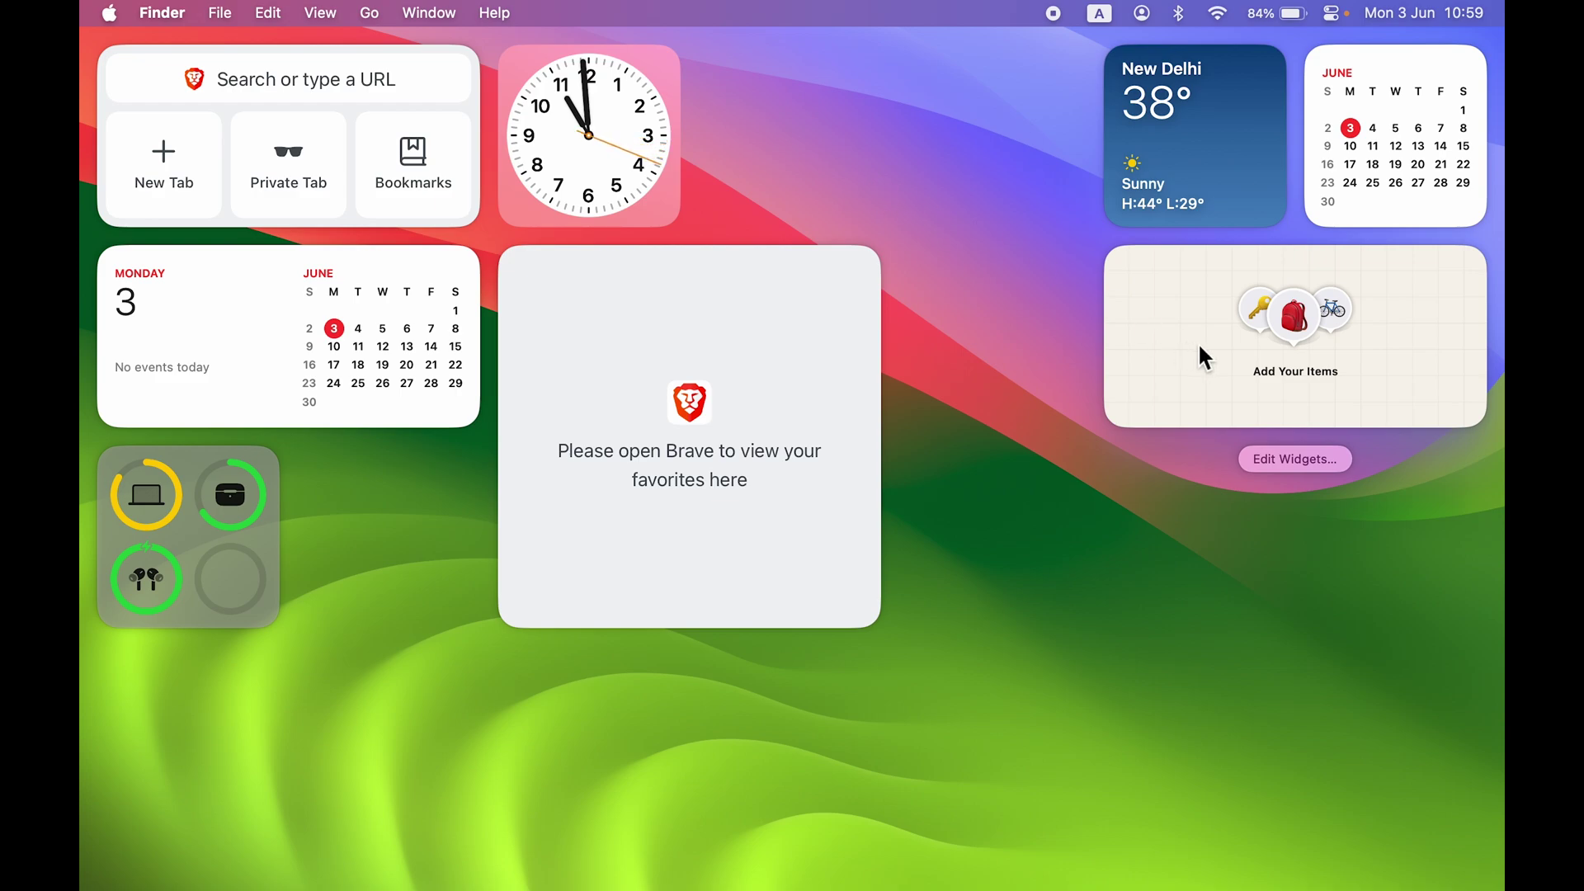
pyautogui.moveTo(1201, 286); pyautogui.dragTo(178, 694)
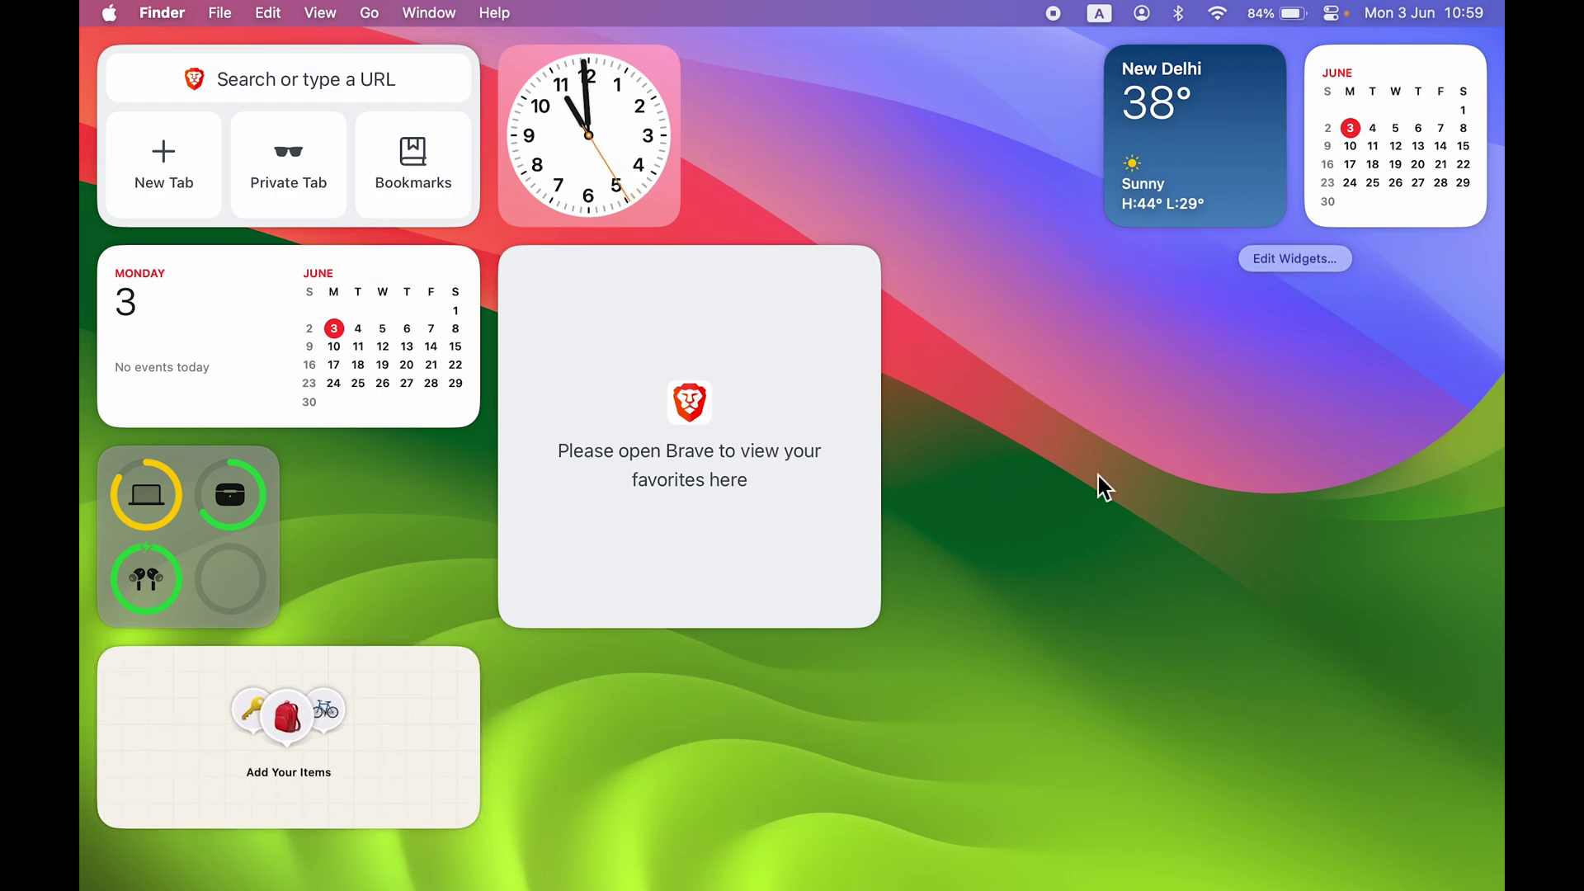
pyautogui.click(891, 737)
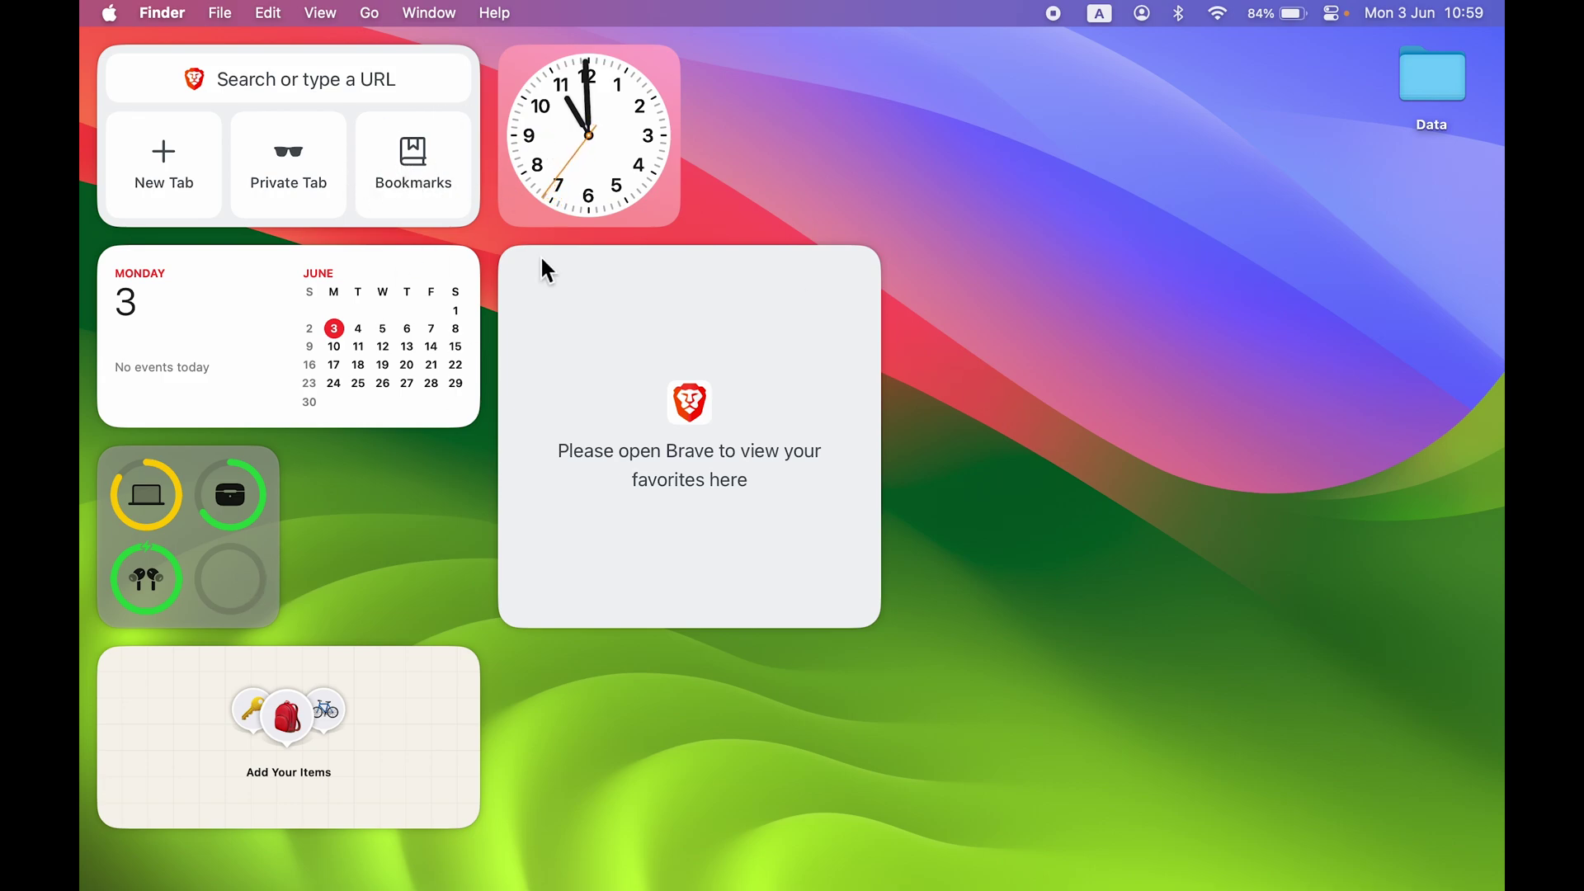
# Move the Clock widget beside the Batteries widget and the Brave Favorites widget up to the top of the desktop
pyautogui.moveTo(608, 112); pyautogui.dragTo(422, 485)
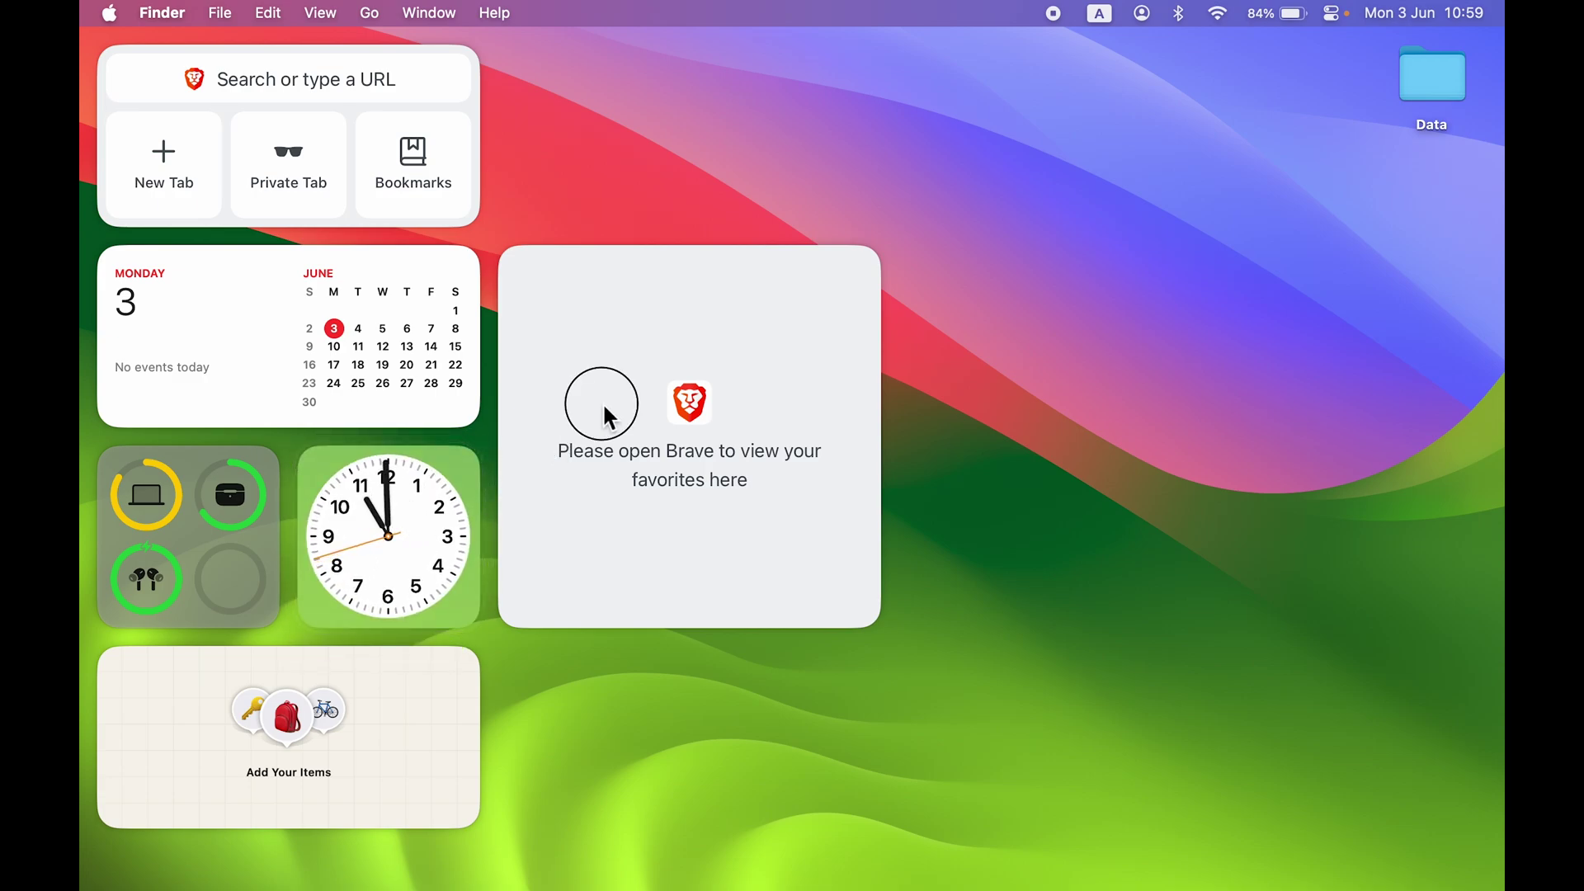
pyautogui.moveTo(603, 407); pyautogui.dragTo(602, 209)
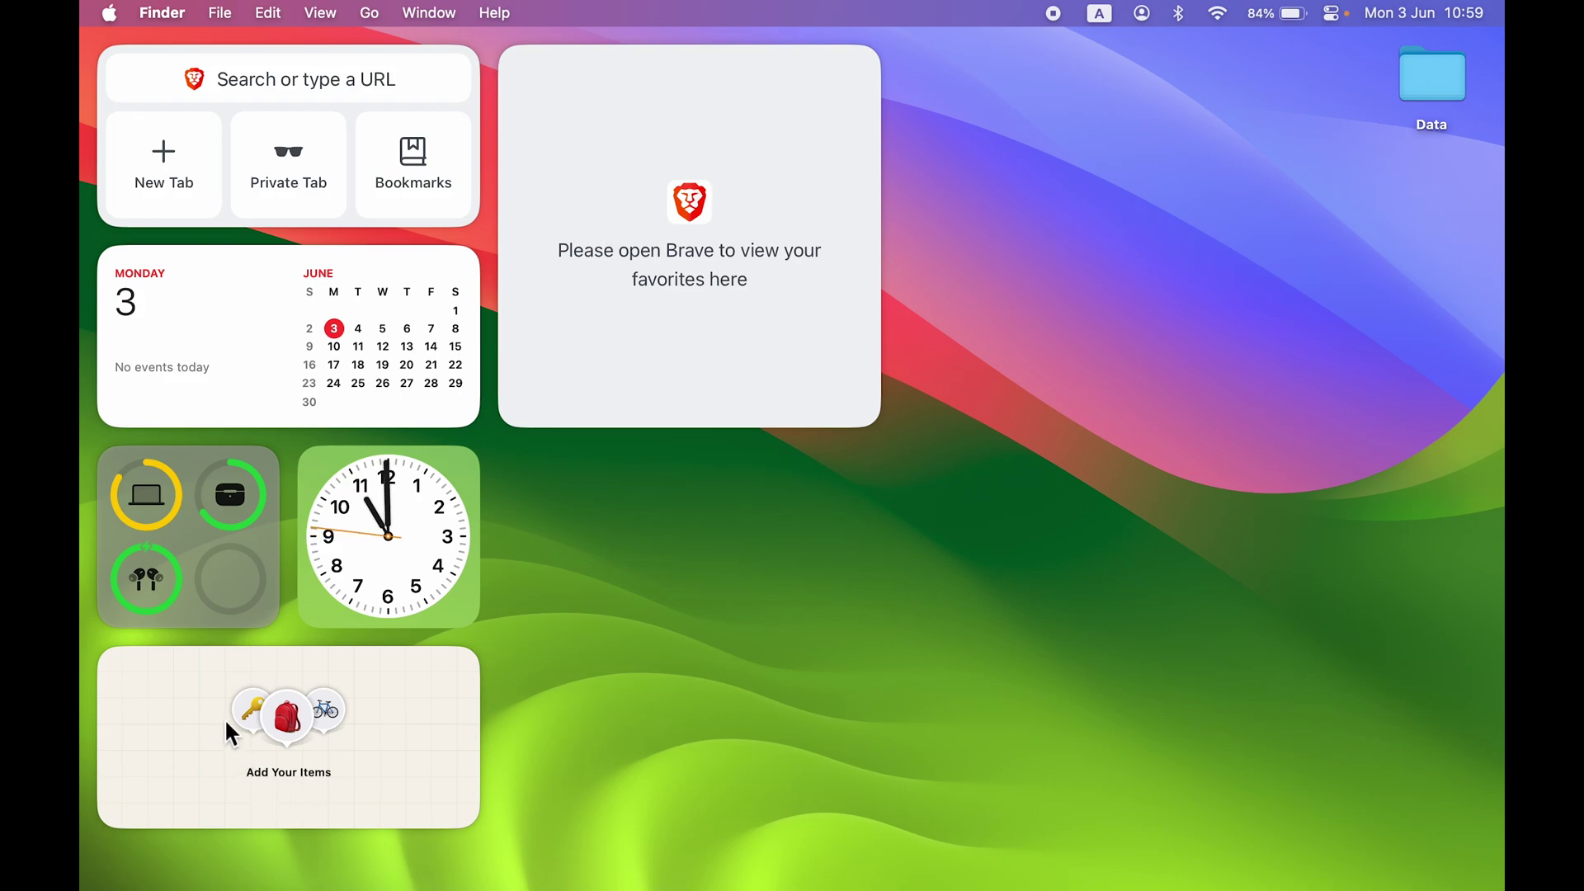
# Move the Find My widget below Brave Favorites and the Brave Shortcuts widget below the Batteries widget
pyautogui.moveTo(198, 705); pyautogui.dragTo(605, 497)
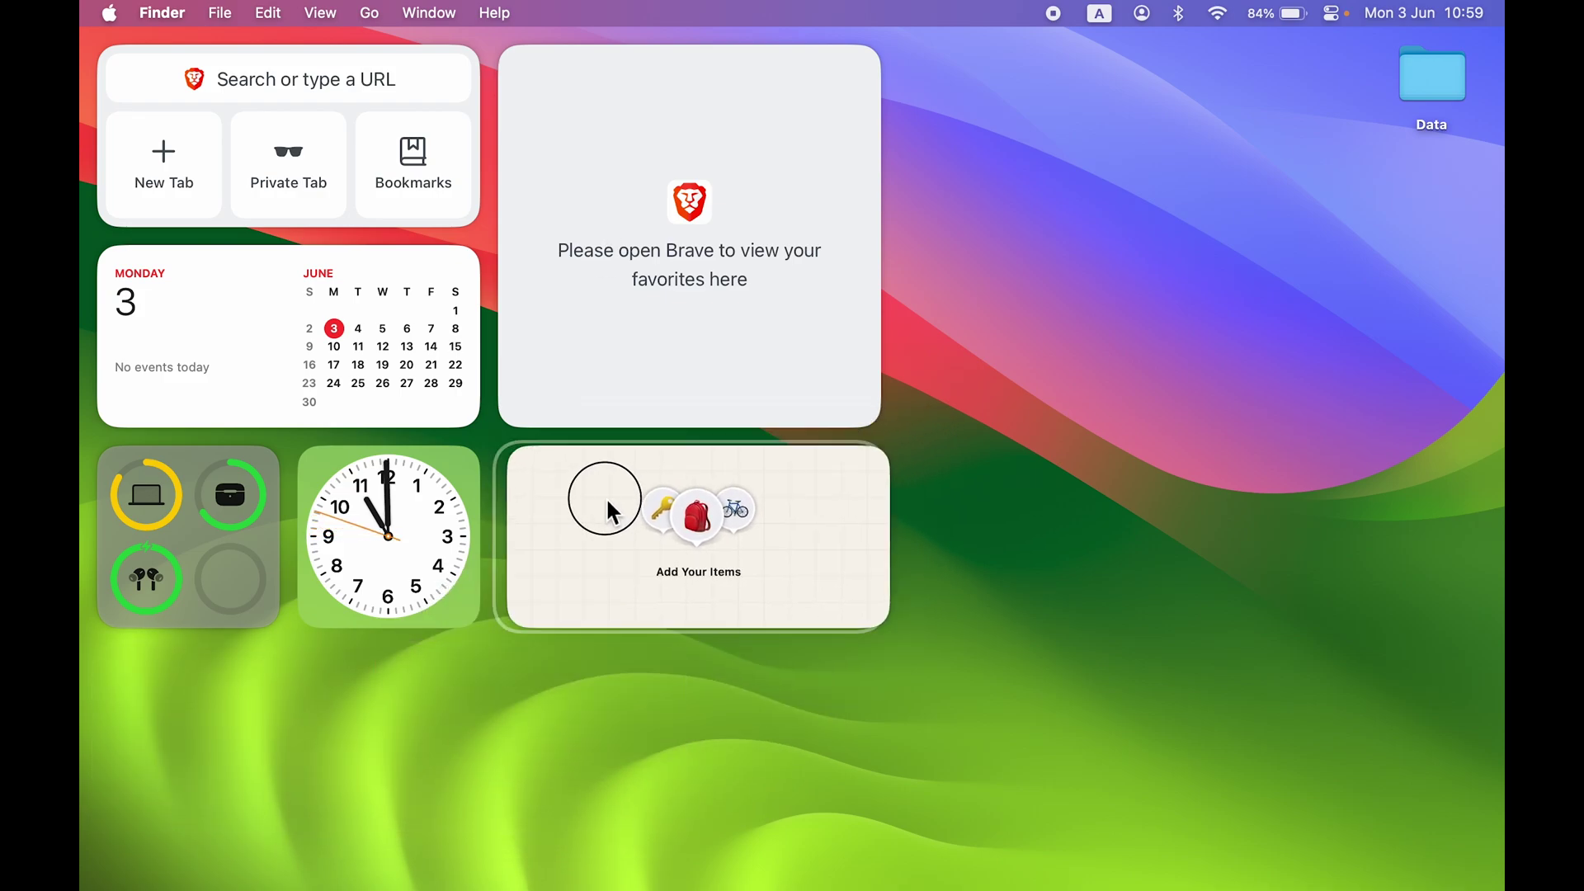
pyautogui.moveTo(239, 106); pyautogui.dragTo(283, 770)
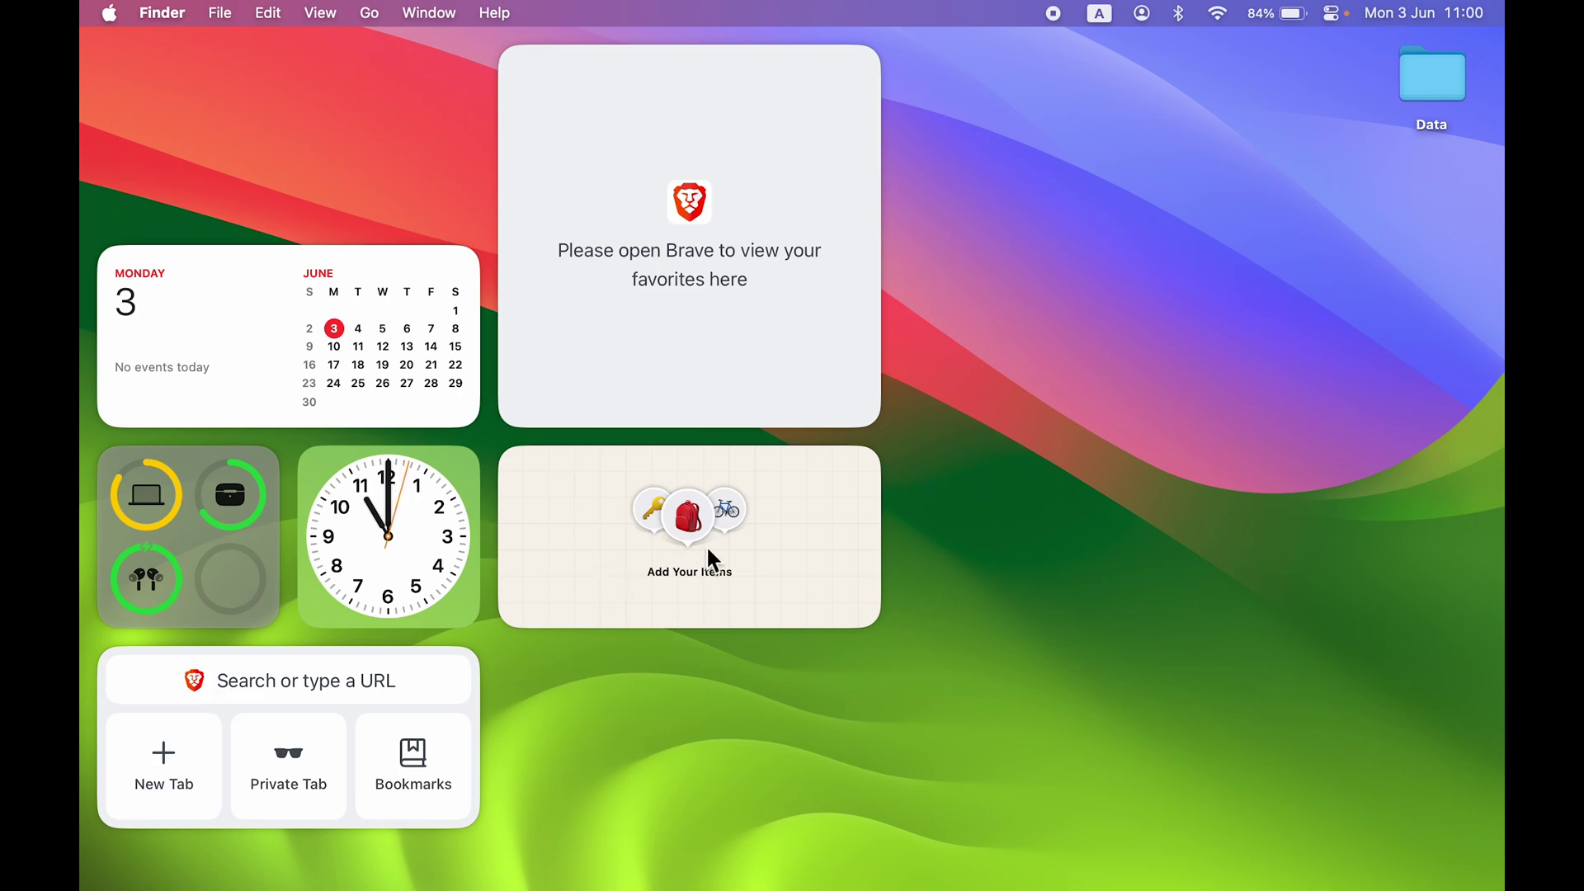
# Try the Small and Large sizes on the desktop Calendar widget and set it to Medium
pyautogui.rightClick(270, 327)
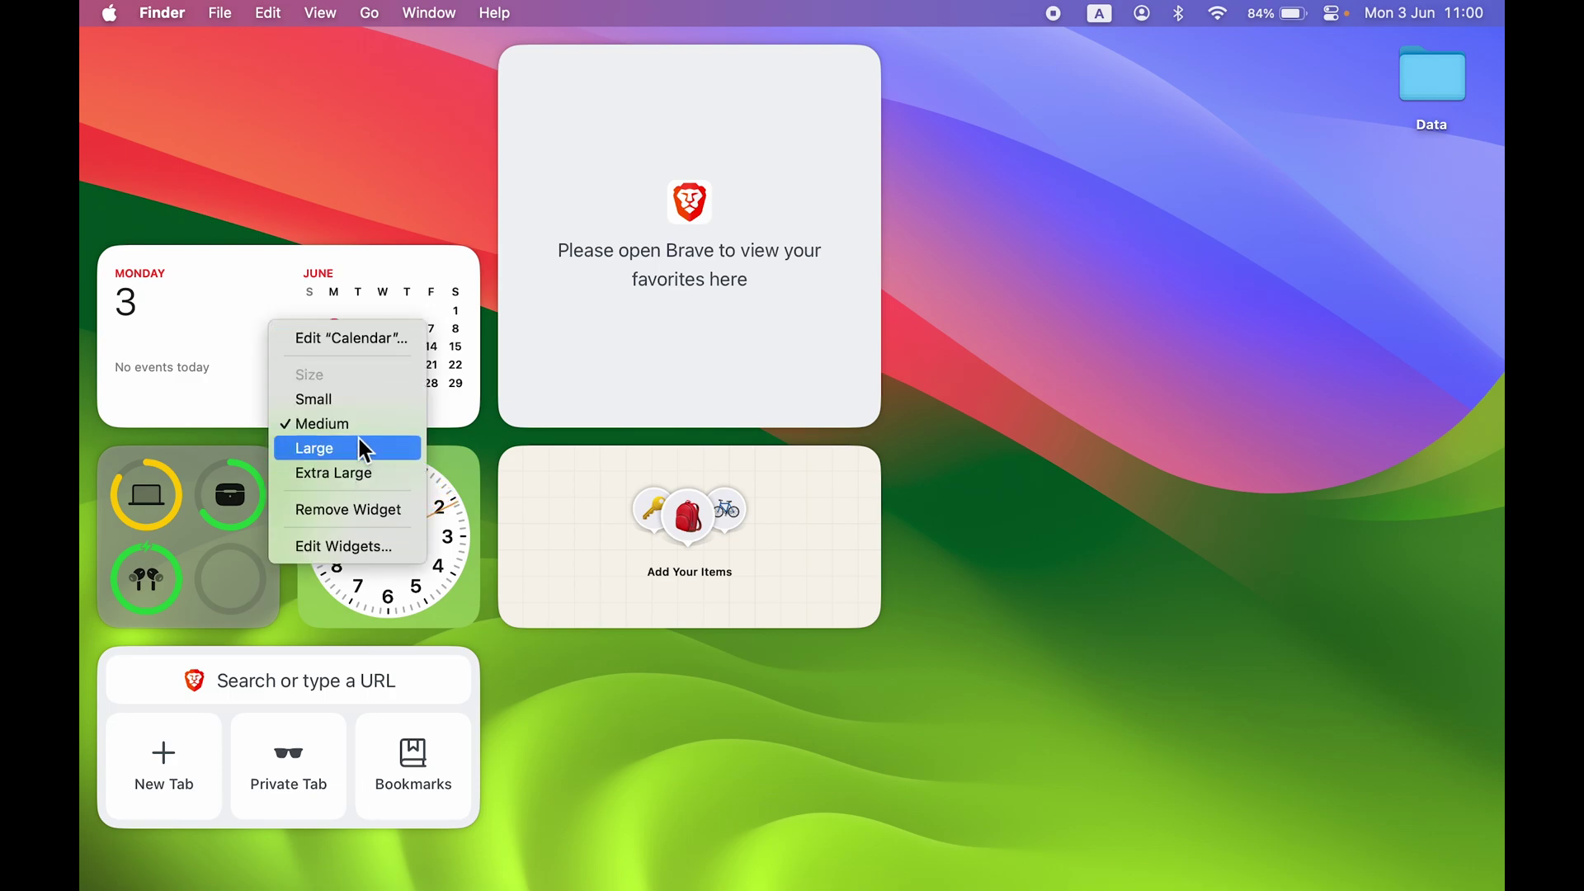
pyautogui.click(329, 401)
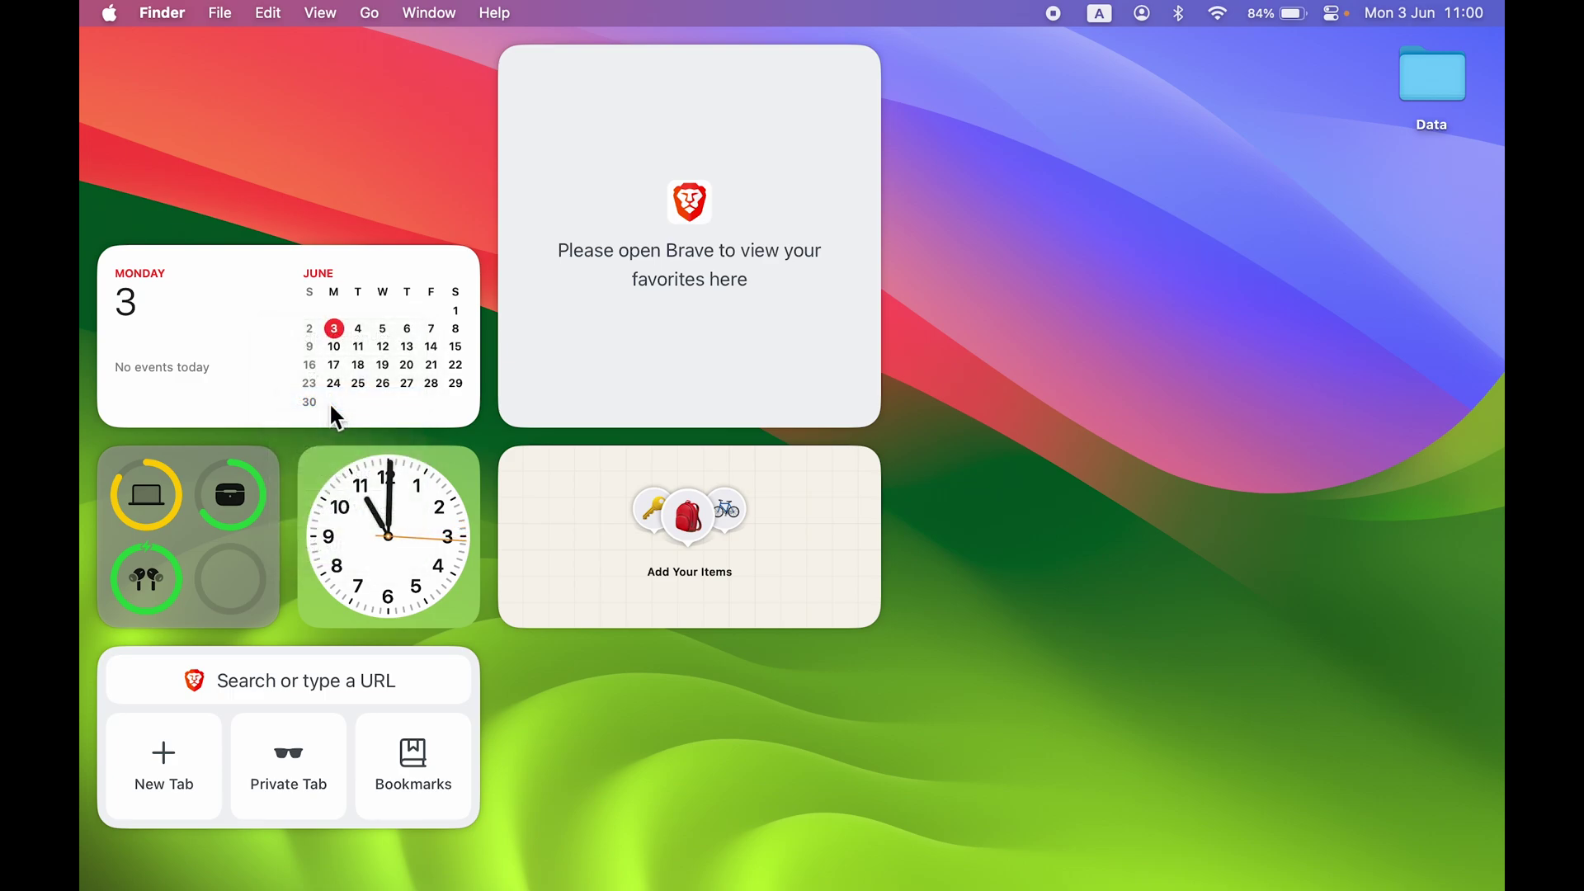
pyautogui.rightClick(191, 330)
pyautogui.click(246, 448)
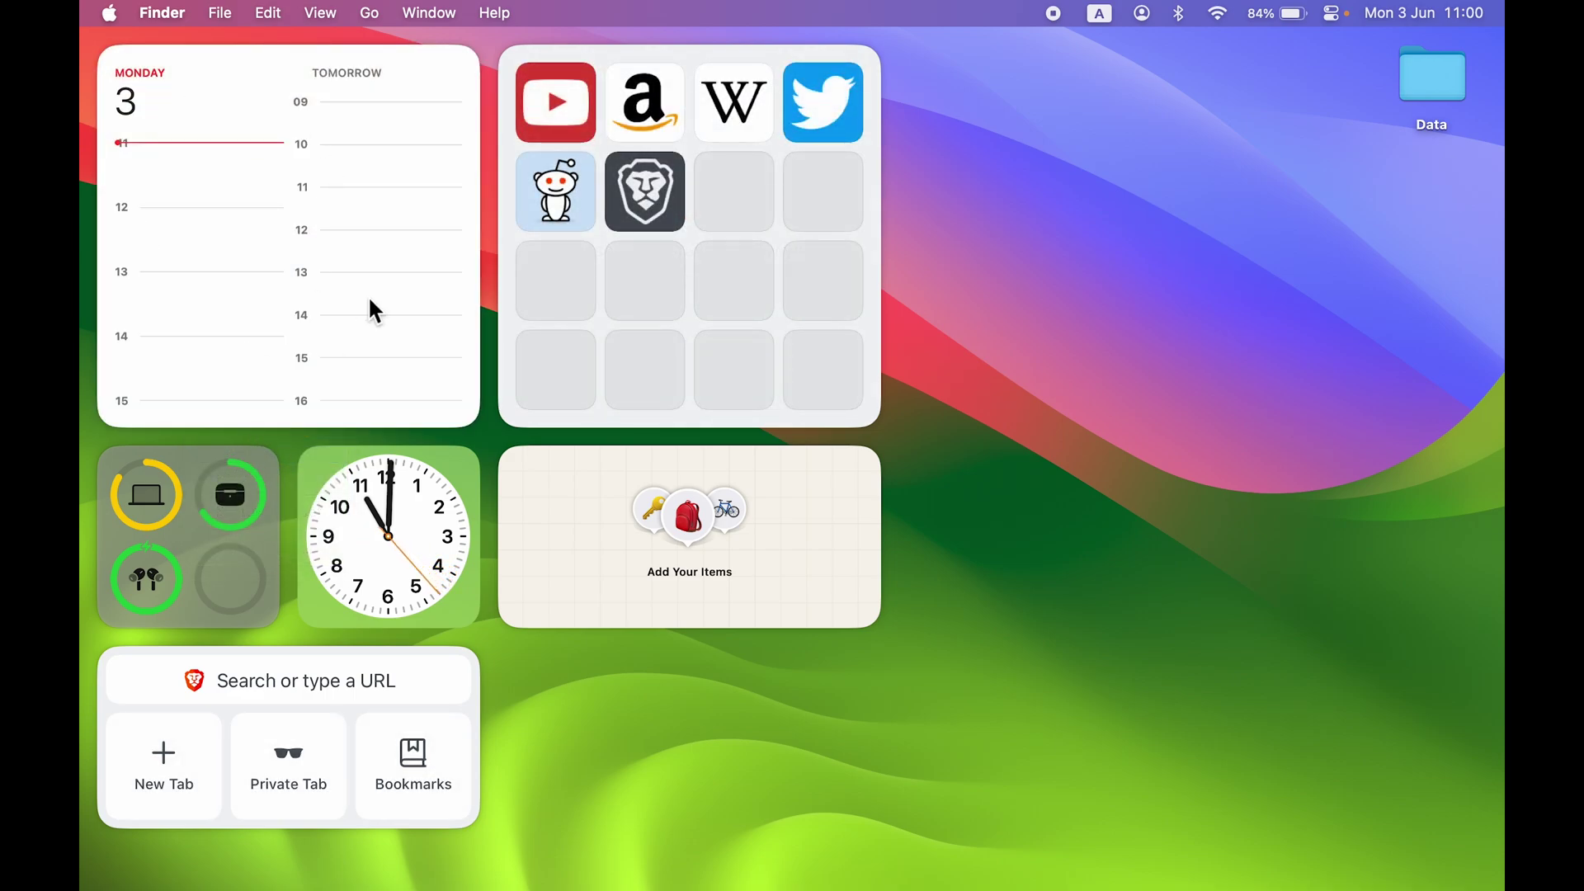
pyautogui.rightClick(236, 108)
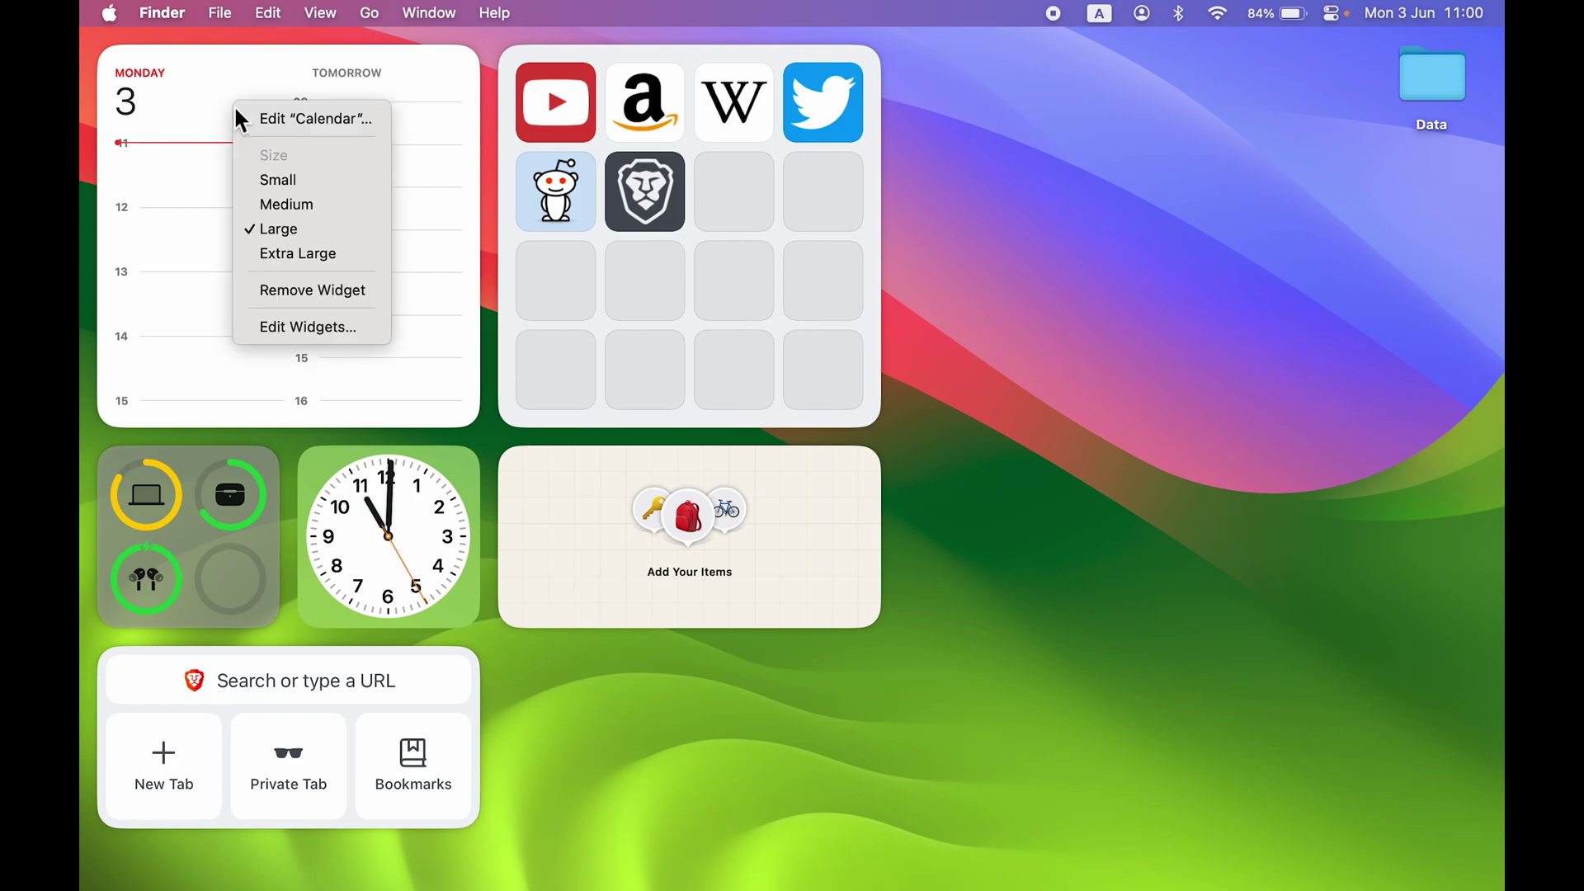
pyautogui.click(297, 207)
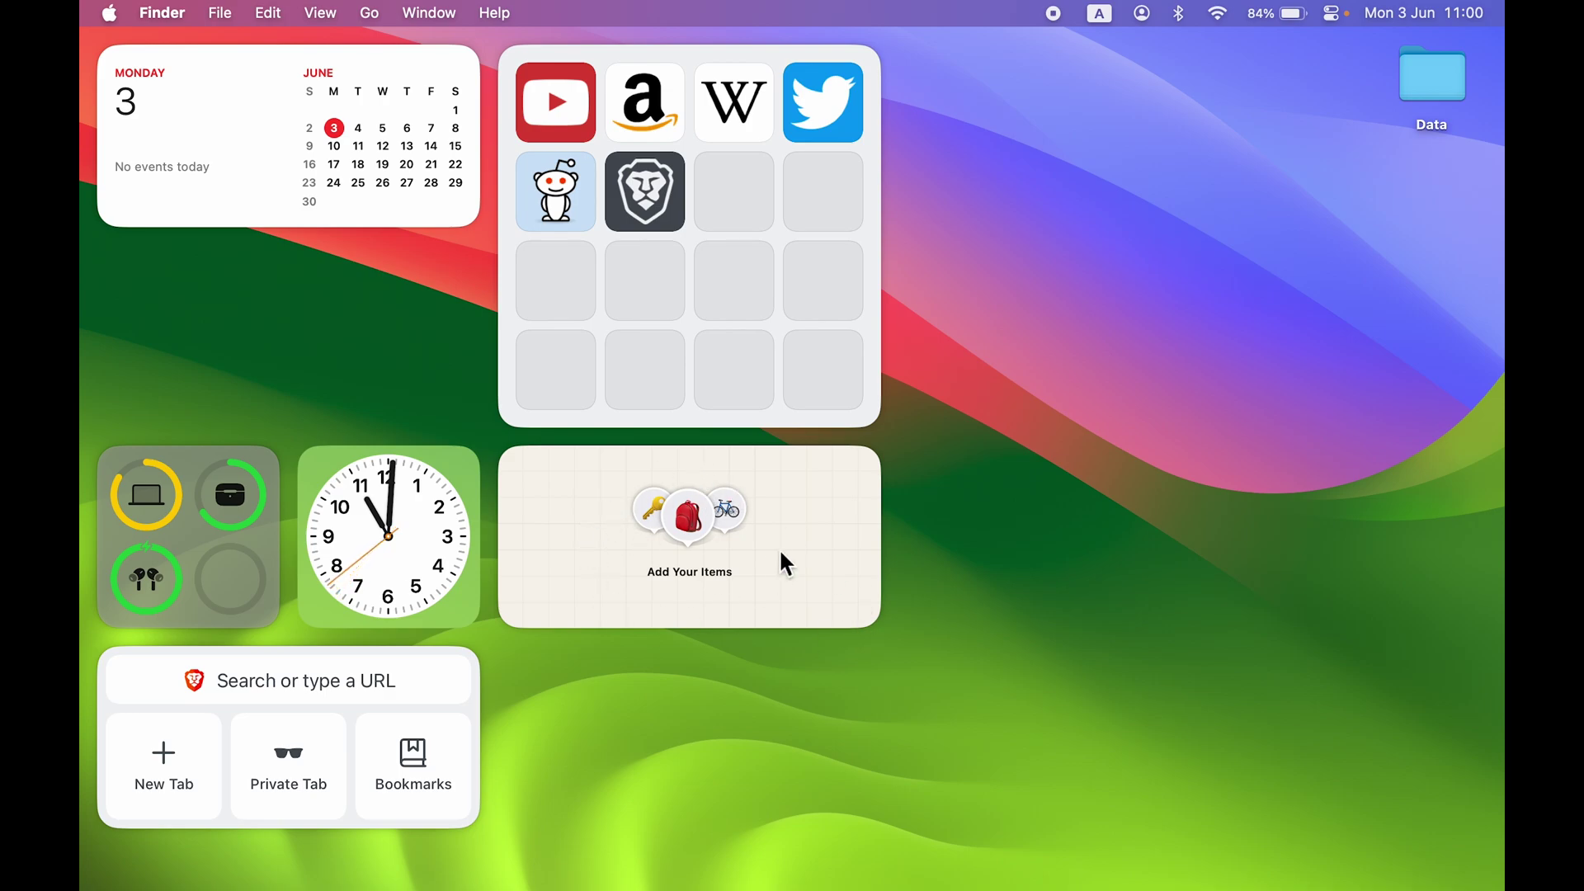
# Remove the Find My widget and the Brave Favorites widget from the desktop
pyautogui.rightClick(648, 520)
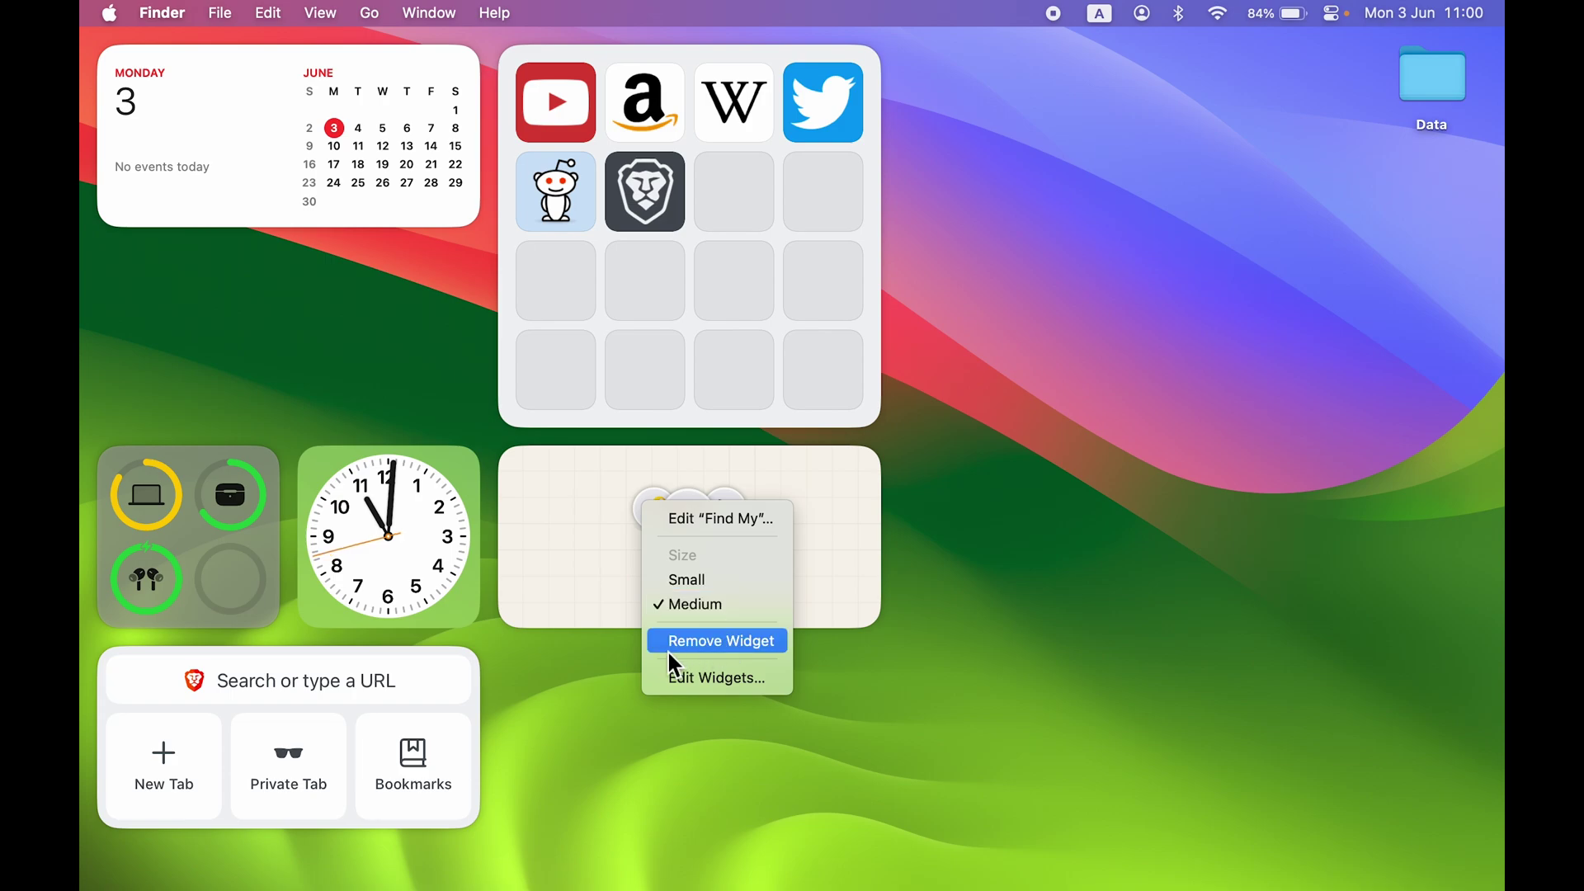
pyautogui.click(723, 642)
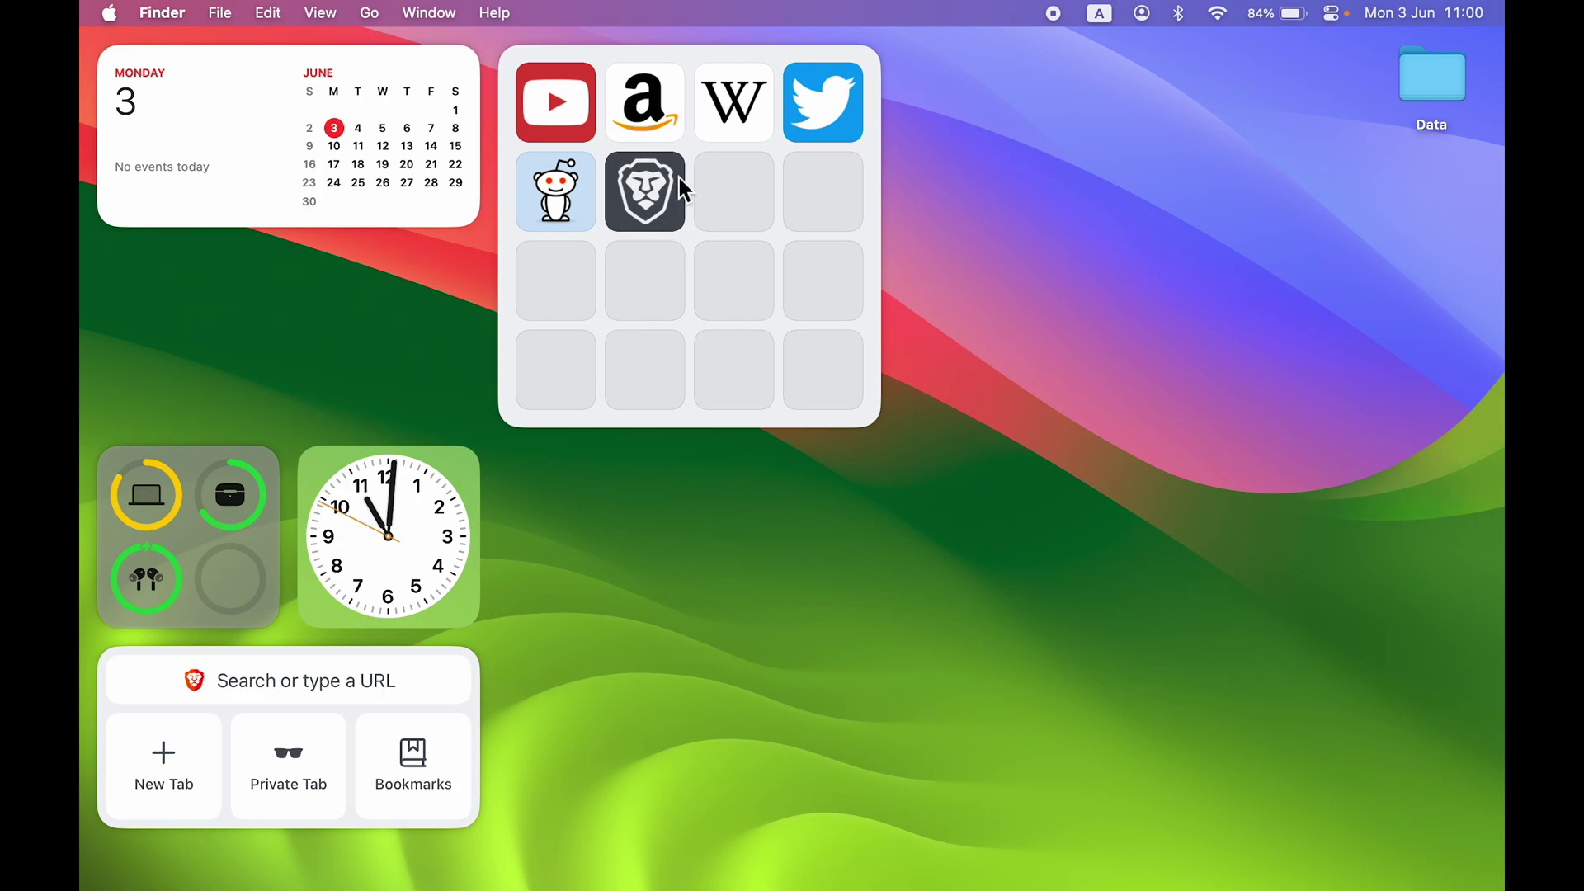
pyautogui.rightClick(686, 219)
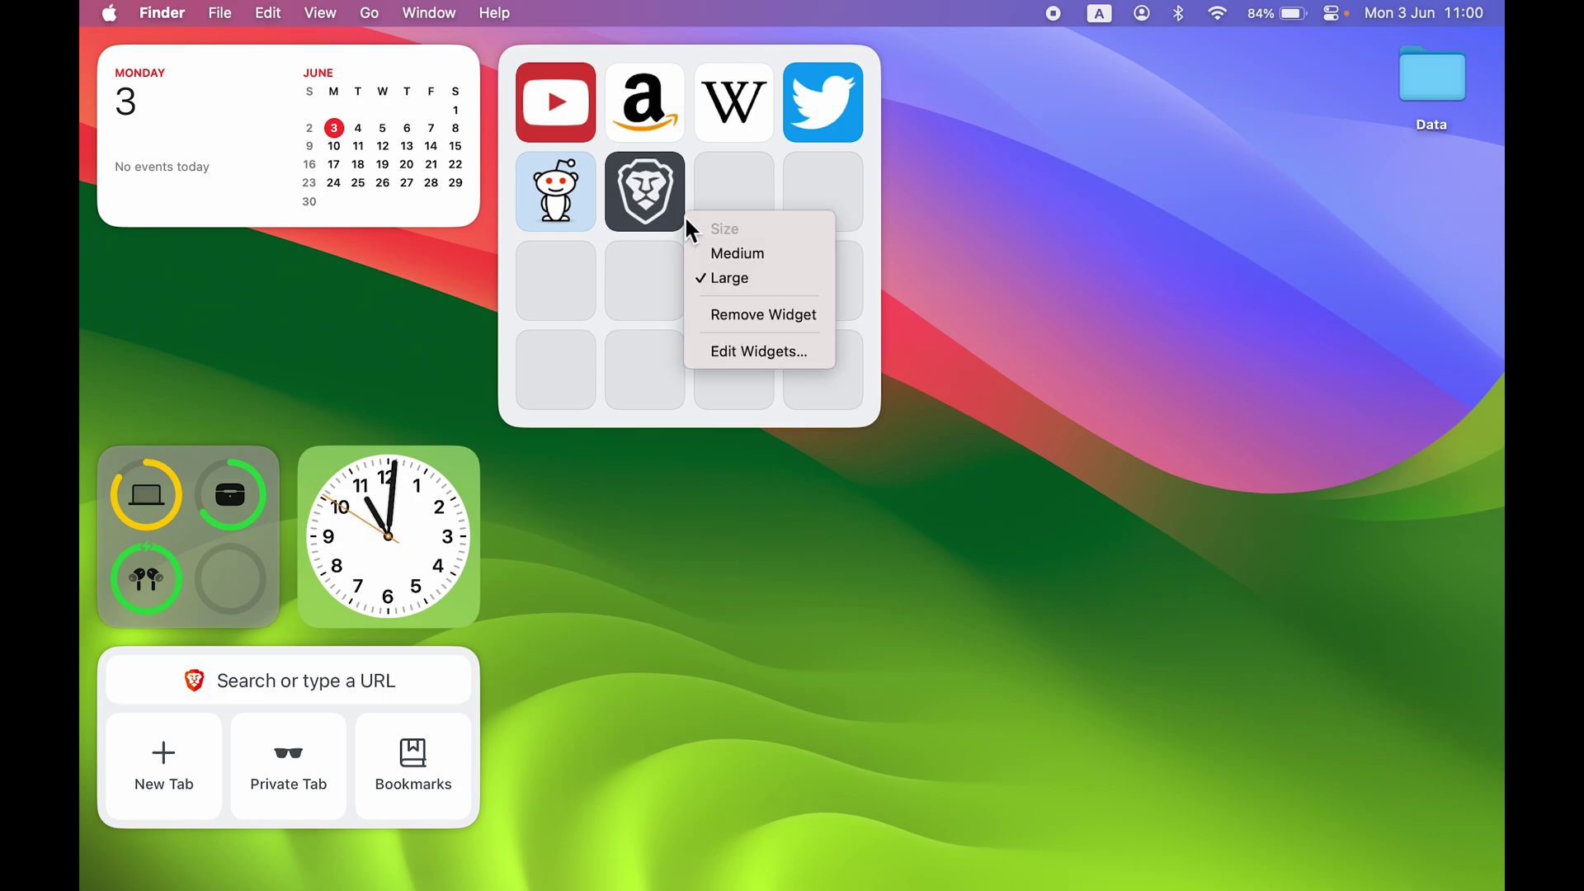
pyautogui.click(757, 320)
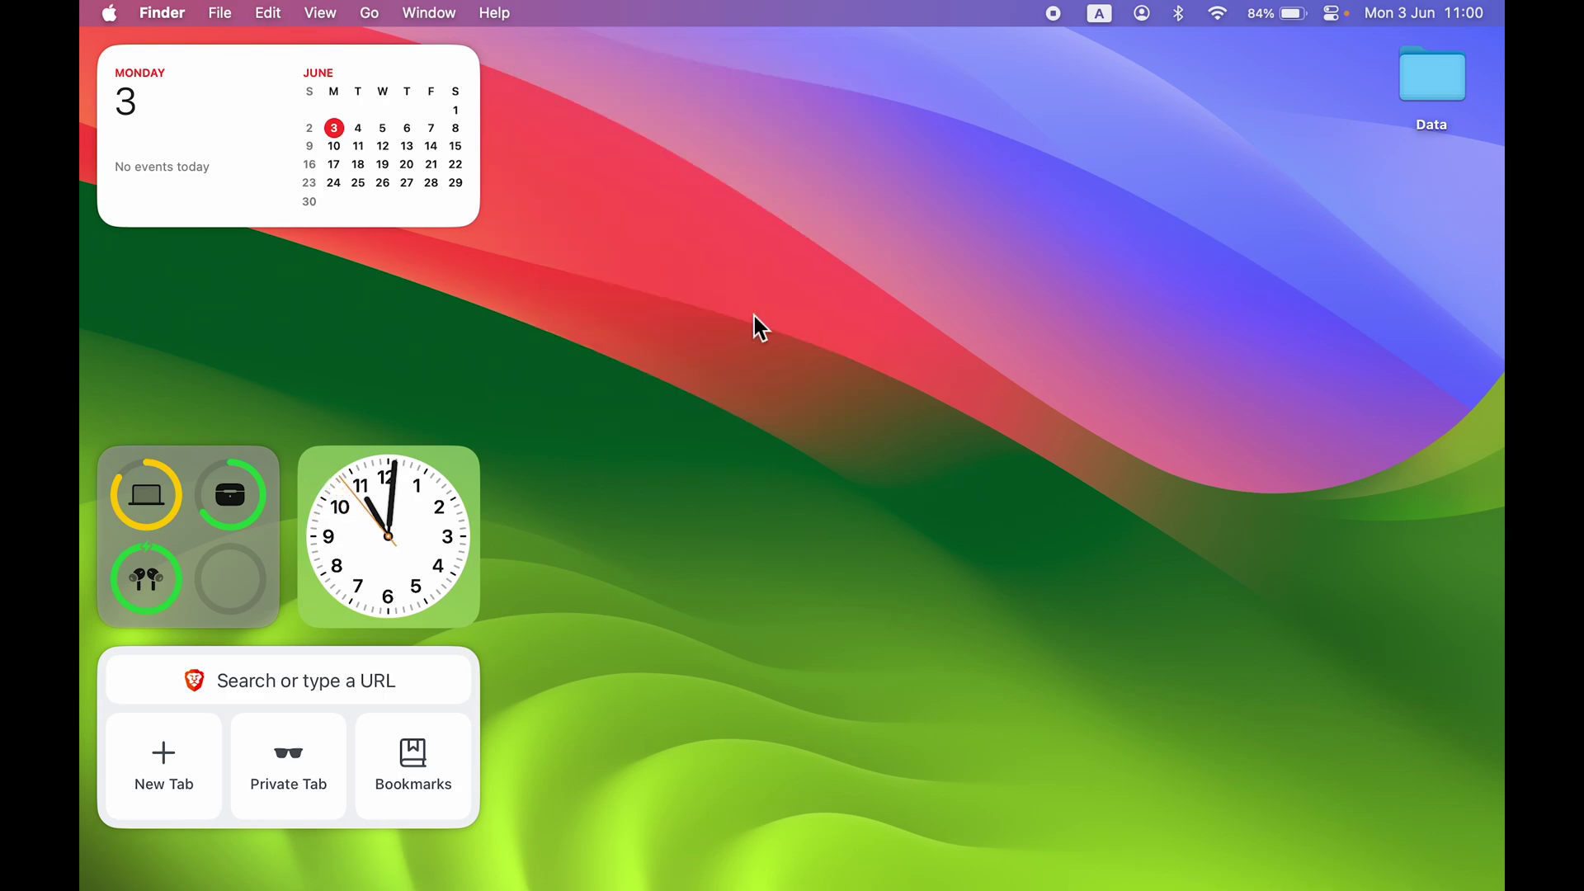
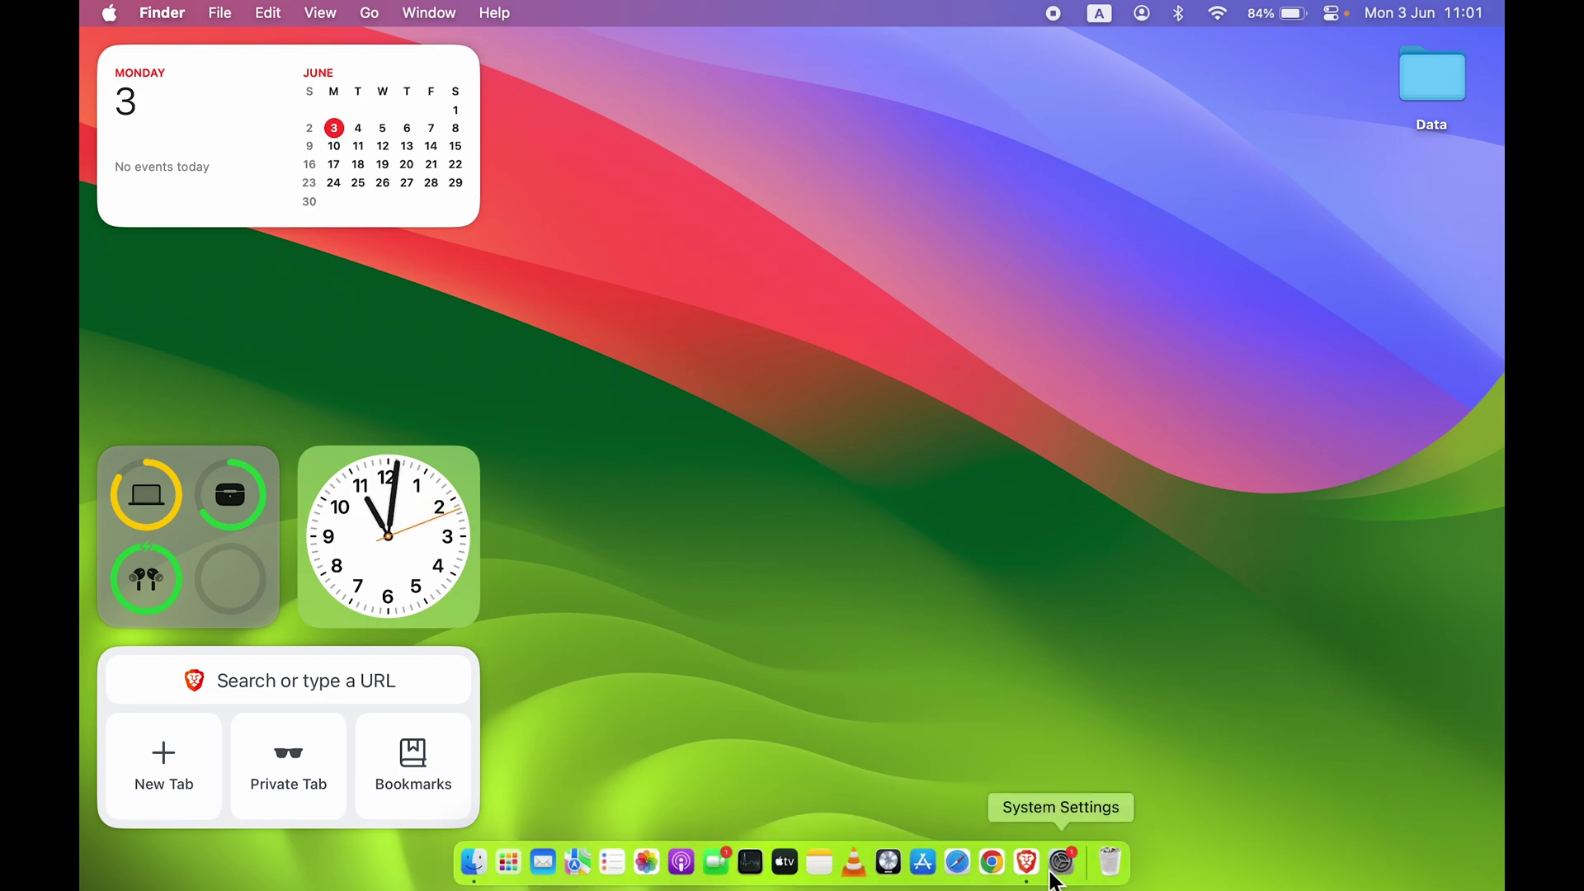
# Open System Settings and minimise it to compare the desktop widgets' appearance with and without an active window
pyautogui.click(1064, 866)
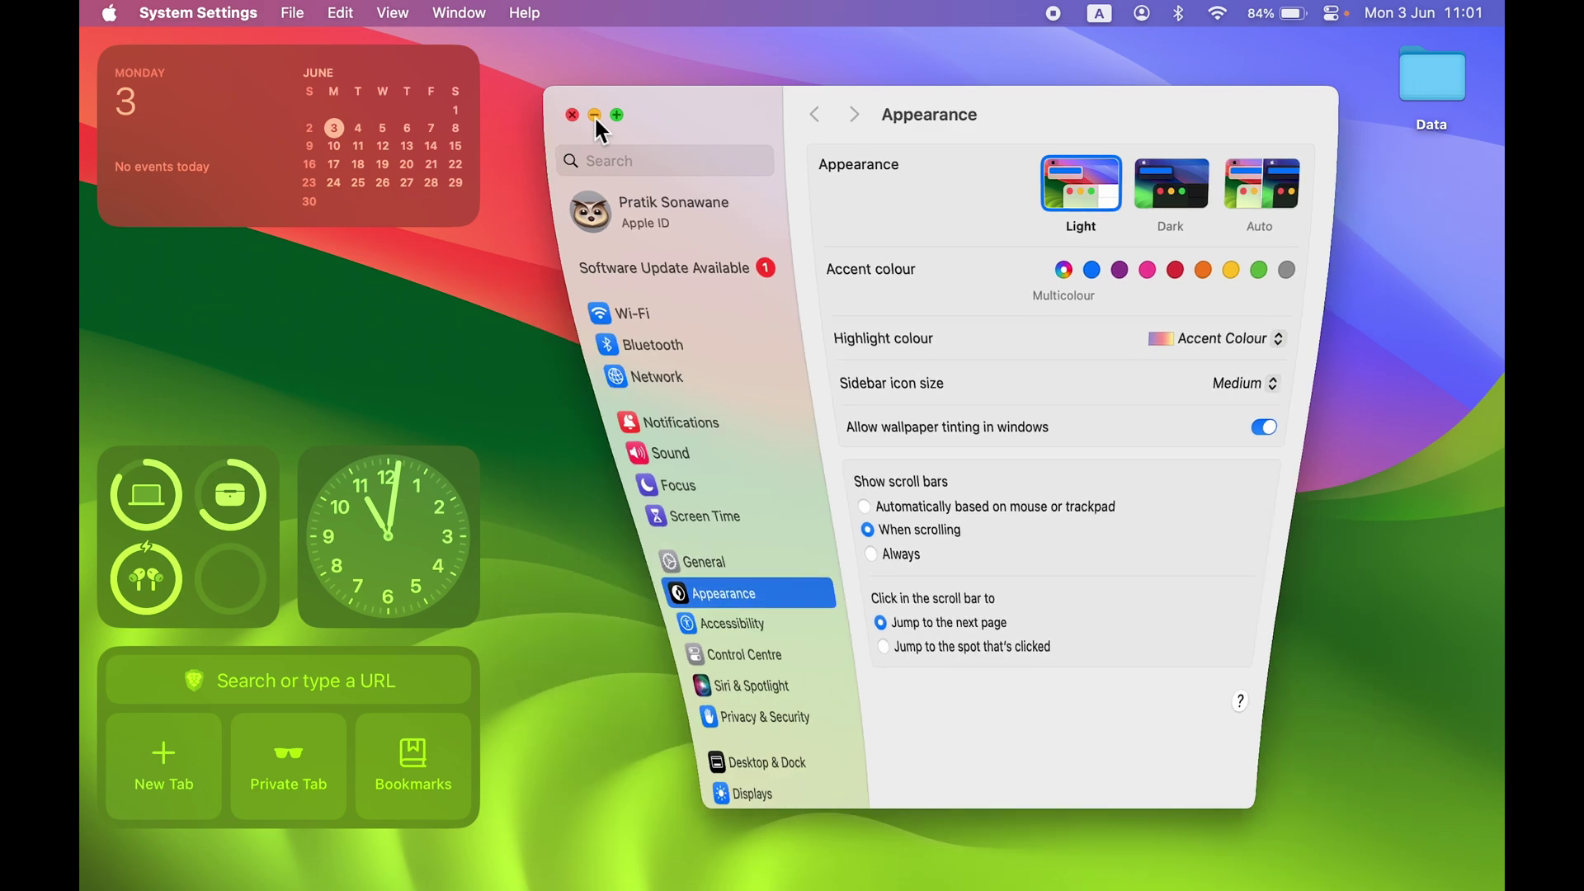
pyautogui.click(594, 116)
pyautogui.click(774, 339)
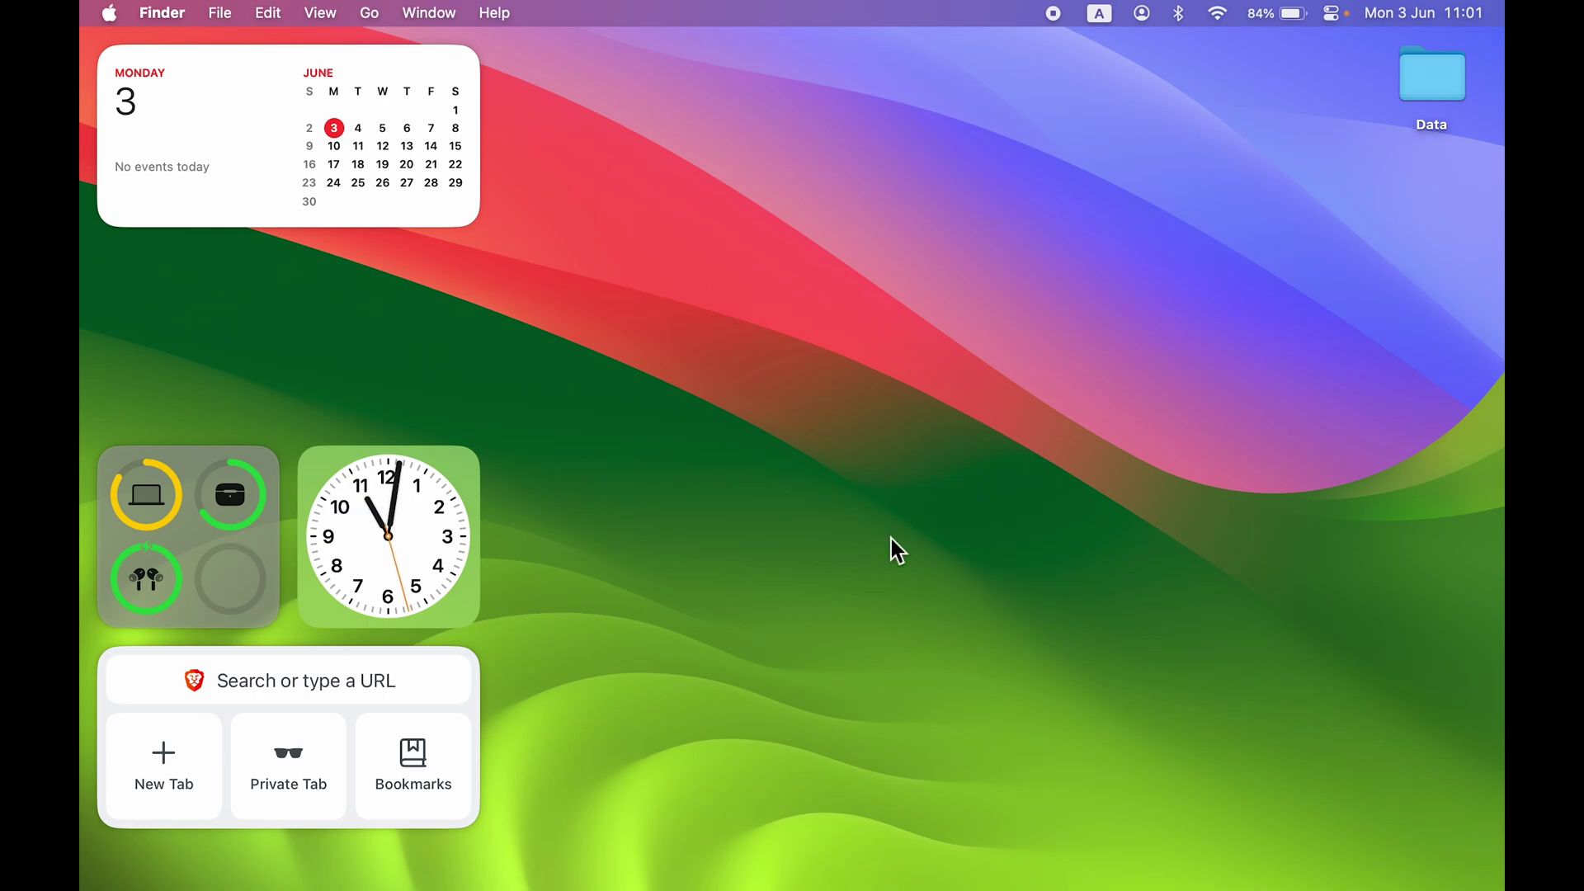
# Switch to System Settings and open the Widgets section of the Desktop & Dock settings
pyautogui.click(1062, 862)
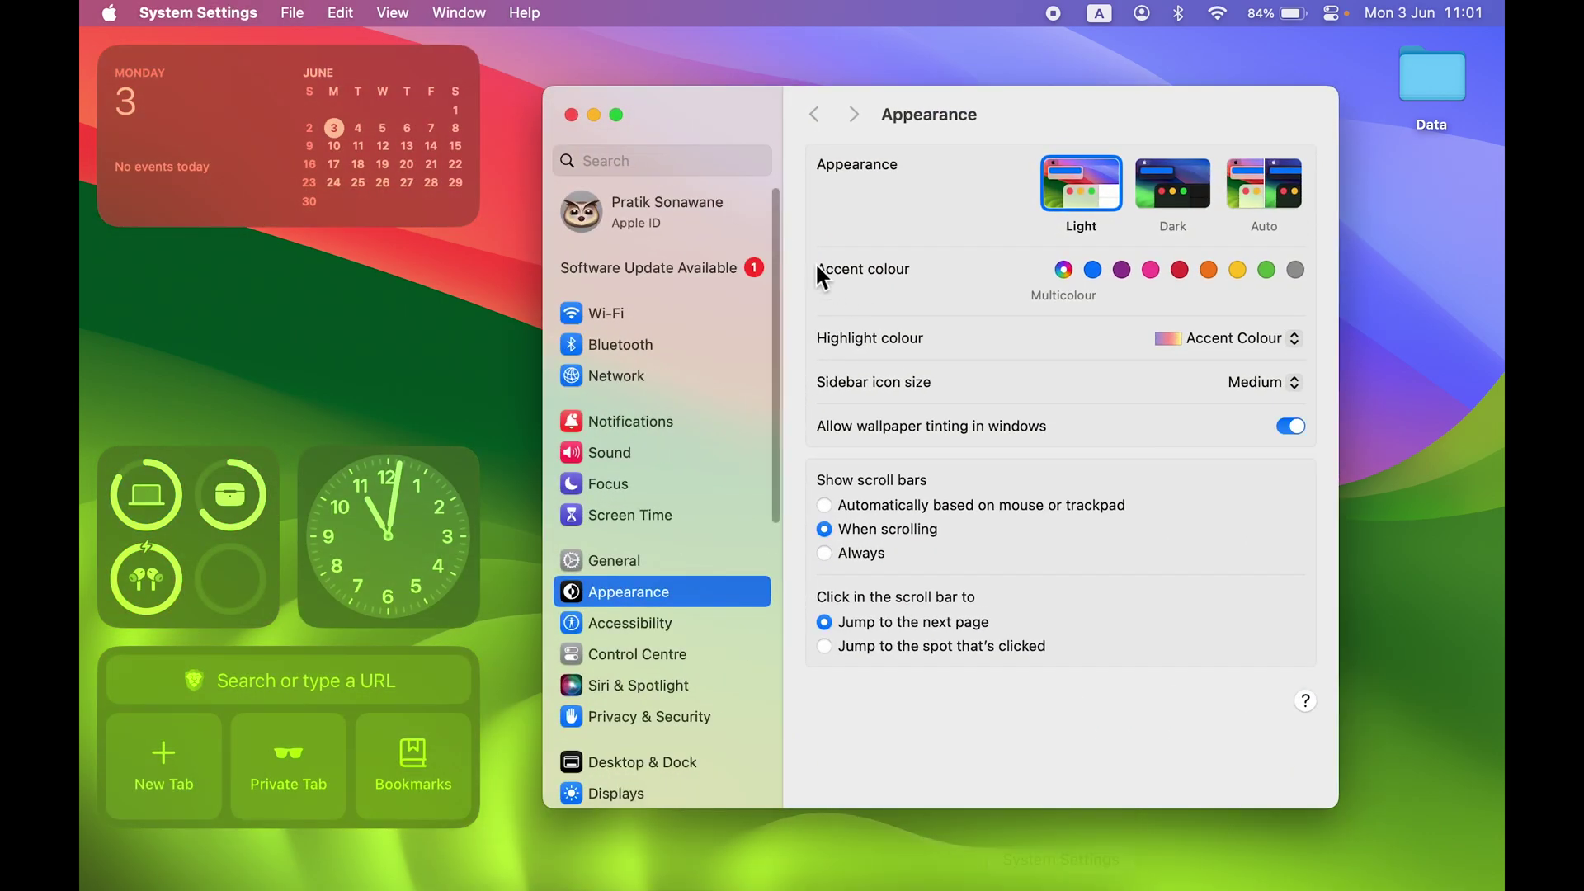
pyautogui.scroll(-5, 674, 480)
pyautogui.scroll(-3, 670, 471)
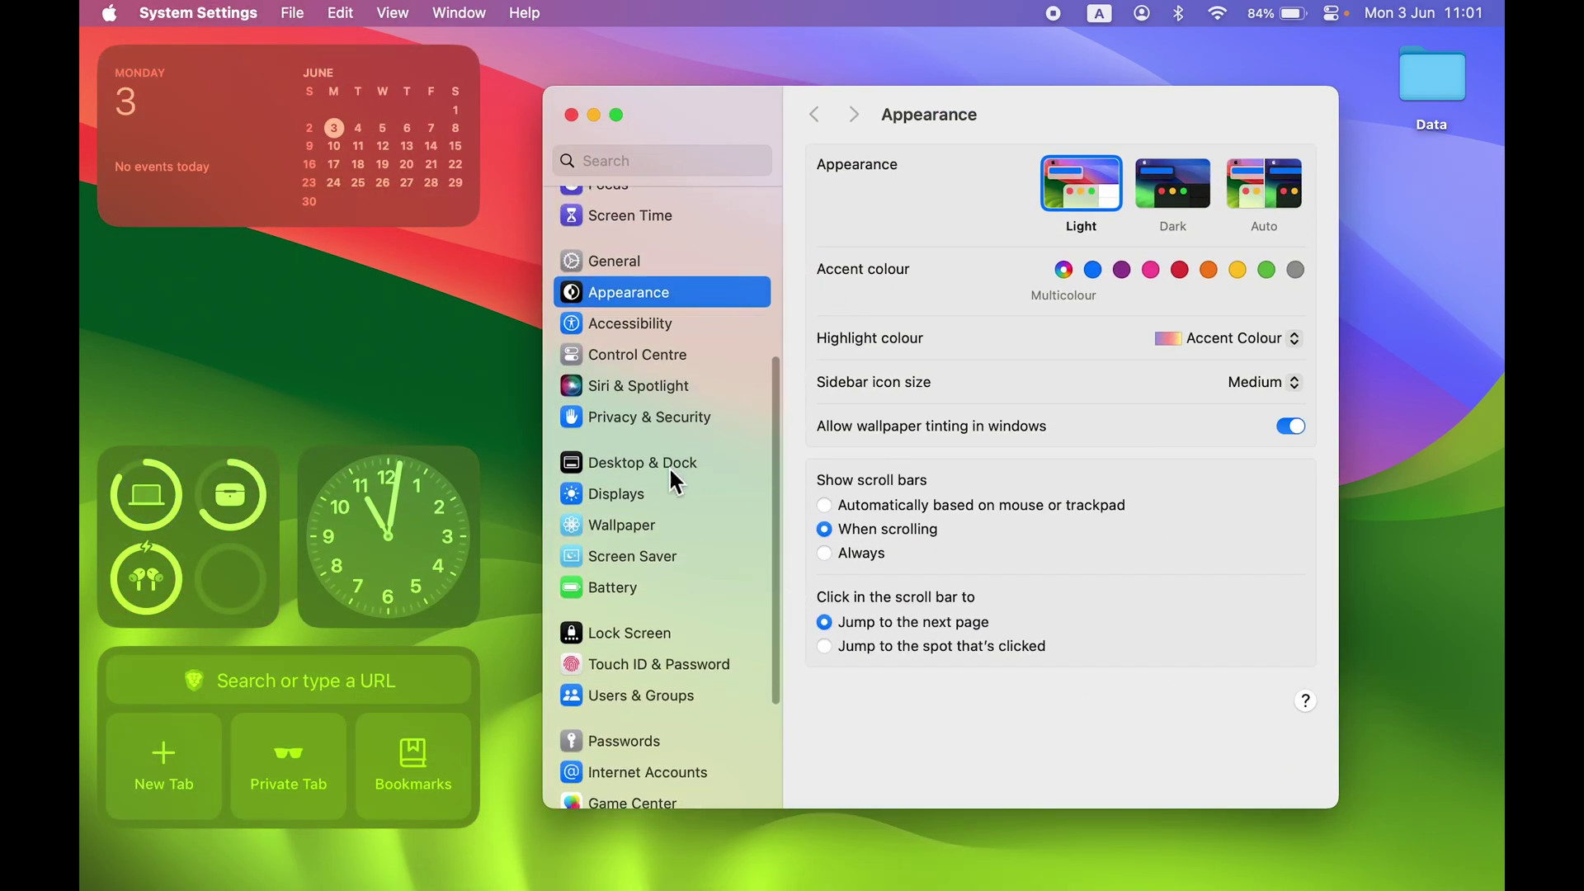
pyautogui.click(676, 439)
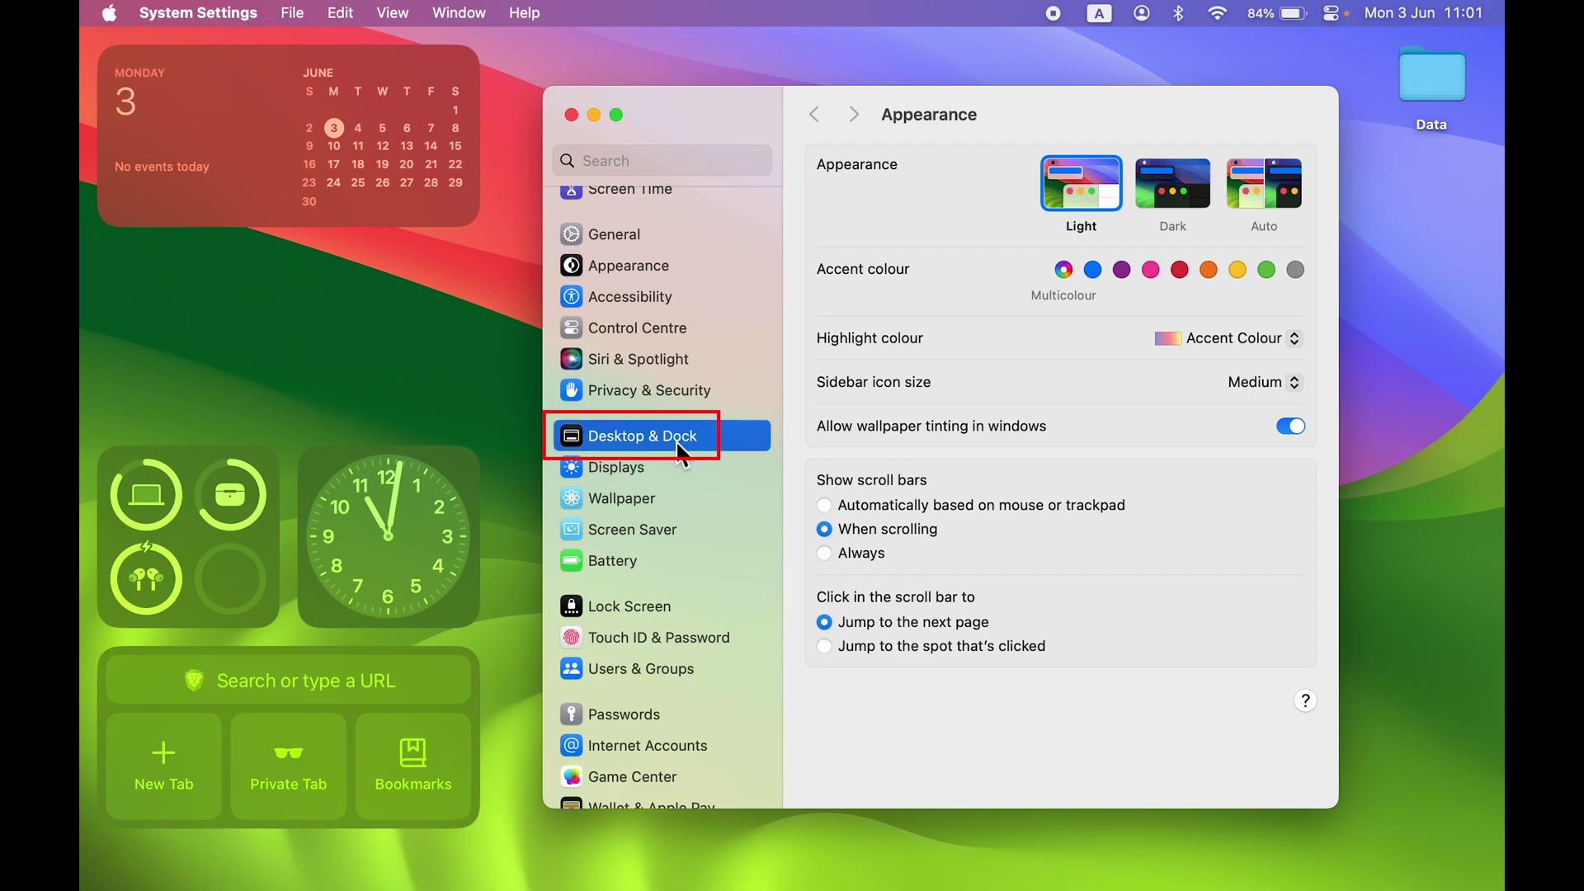
pyautogui.scroll(-5, 957, 577)
pyautogui.scroll(-10, 957, 579)
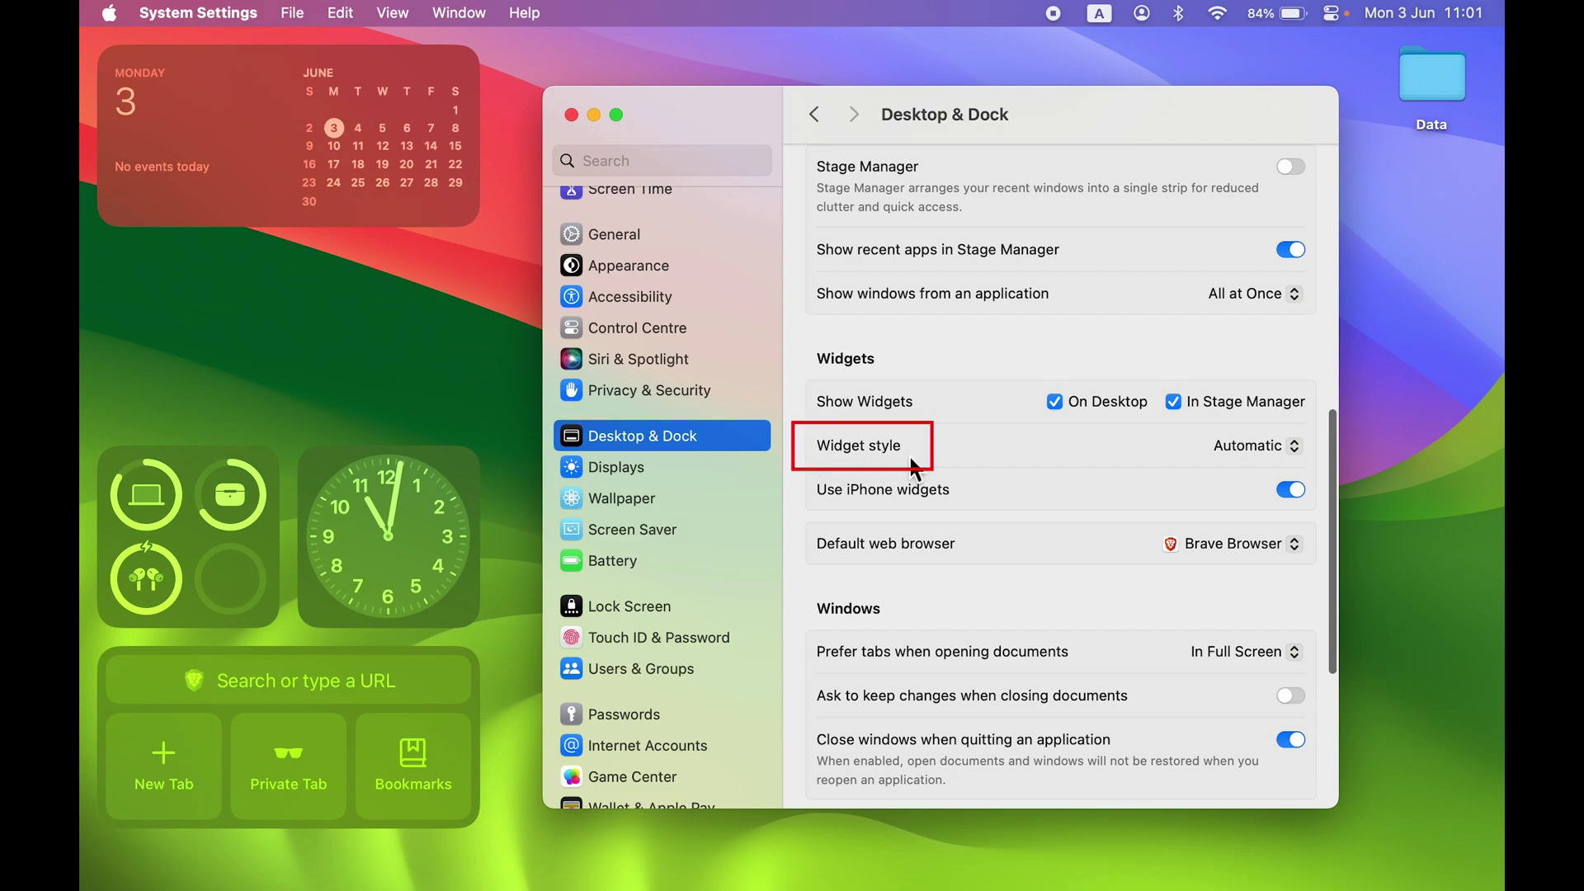
# Try the Full-colour widget style and set the widget style to Monochrome
pyautogui.click(1287, 447)
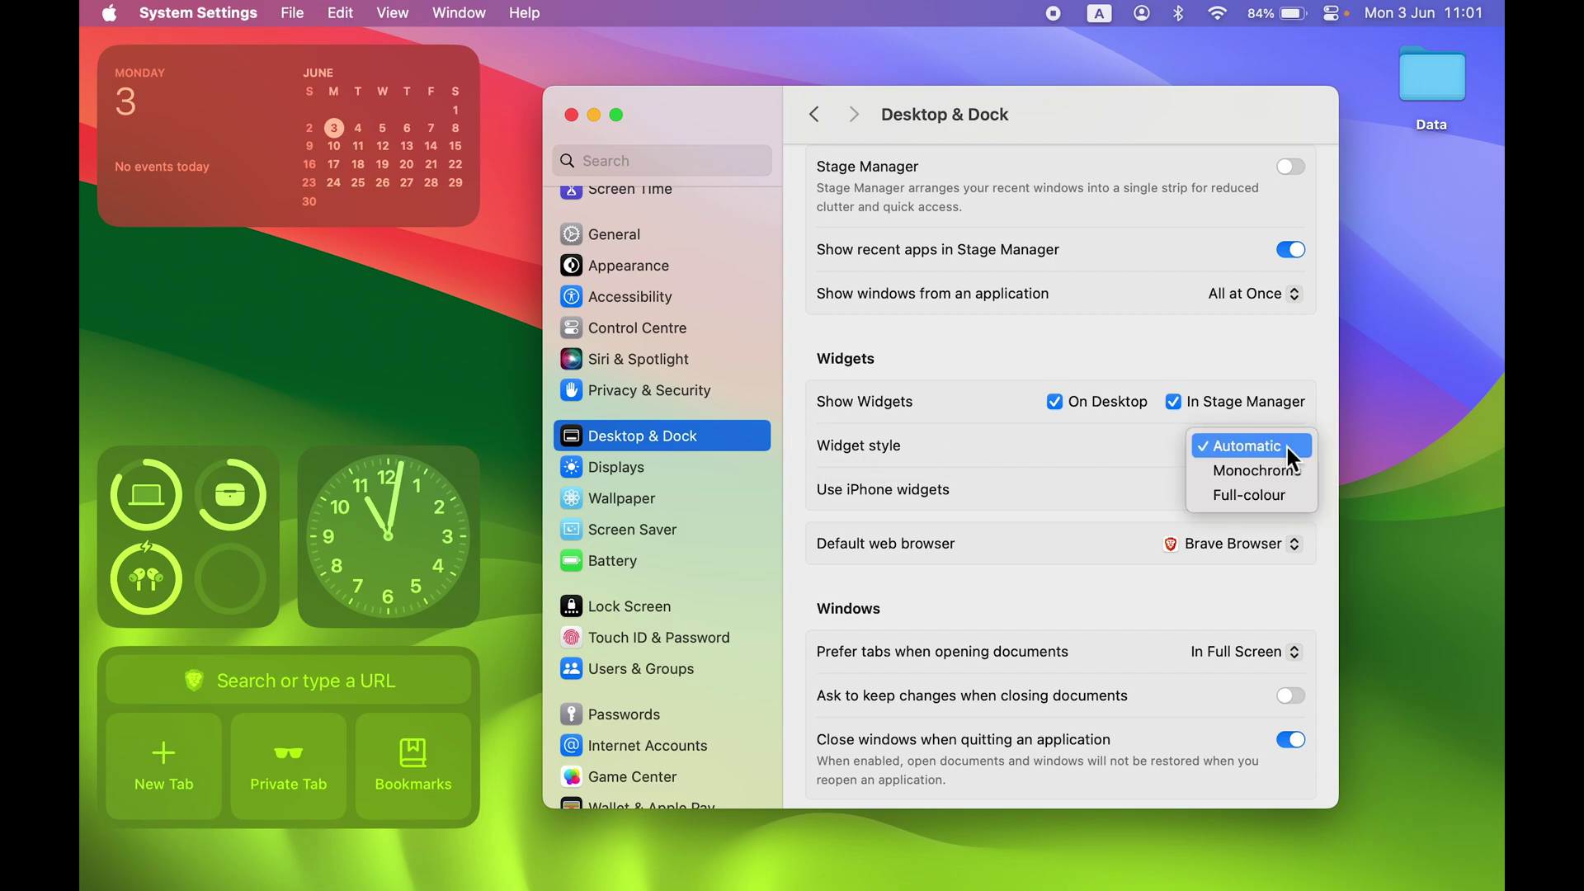
pyautogui.click(1255, 493)
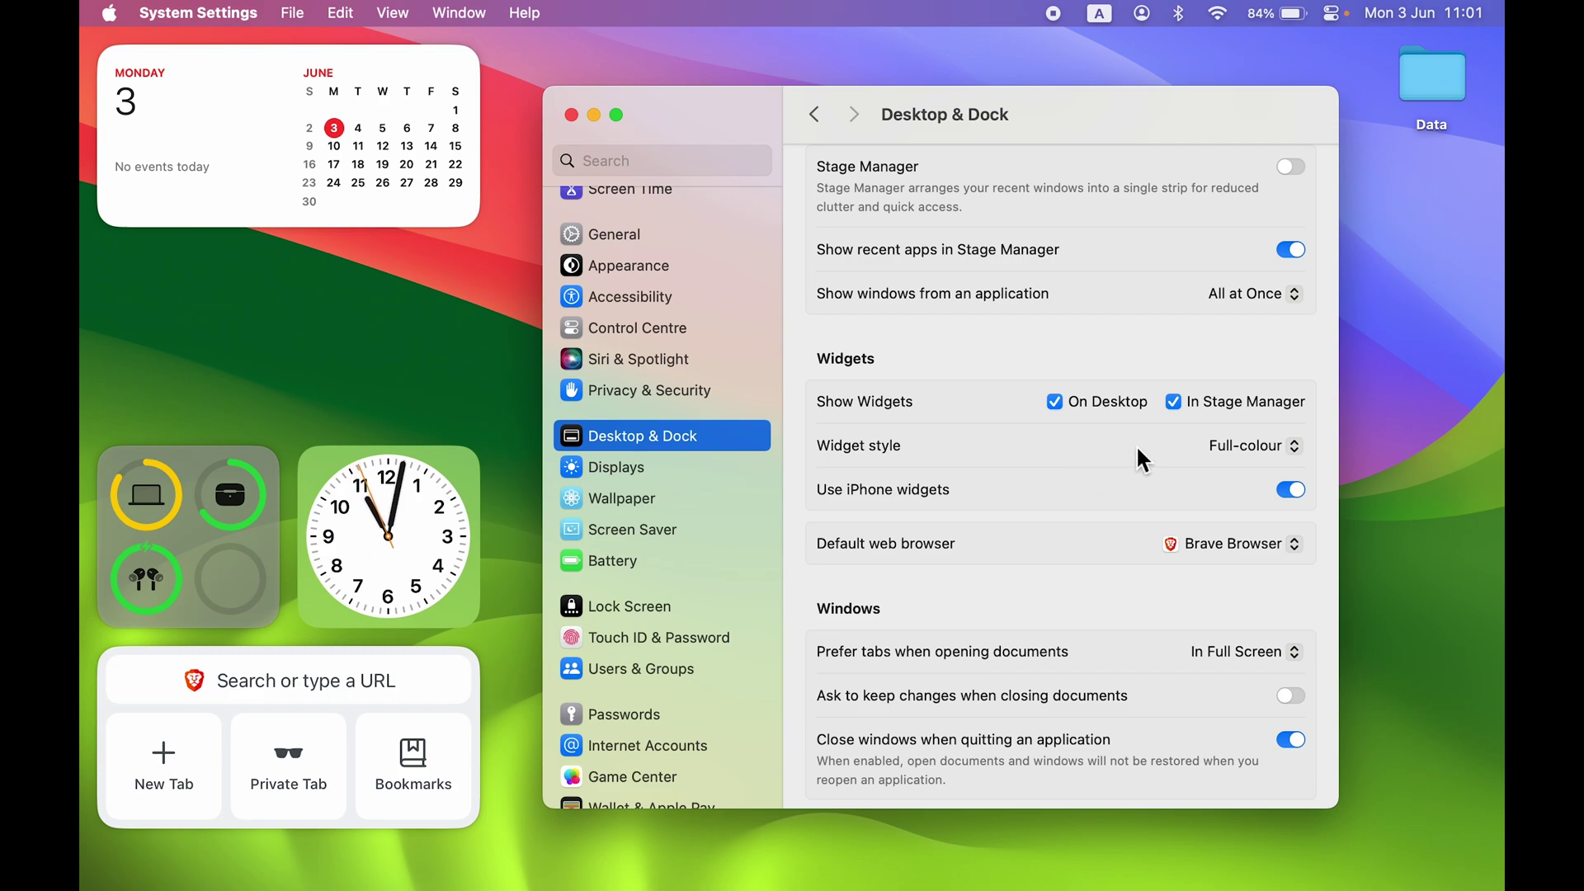
pyautogui.click(1260, 445)
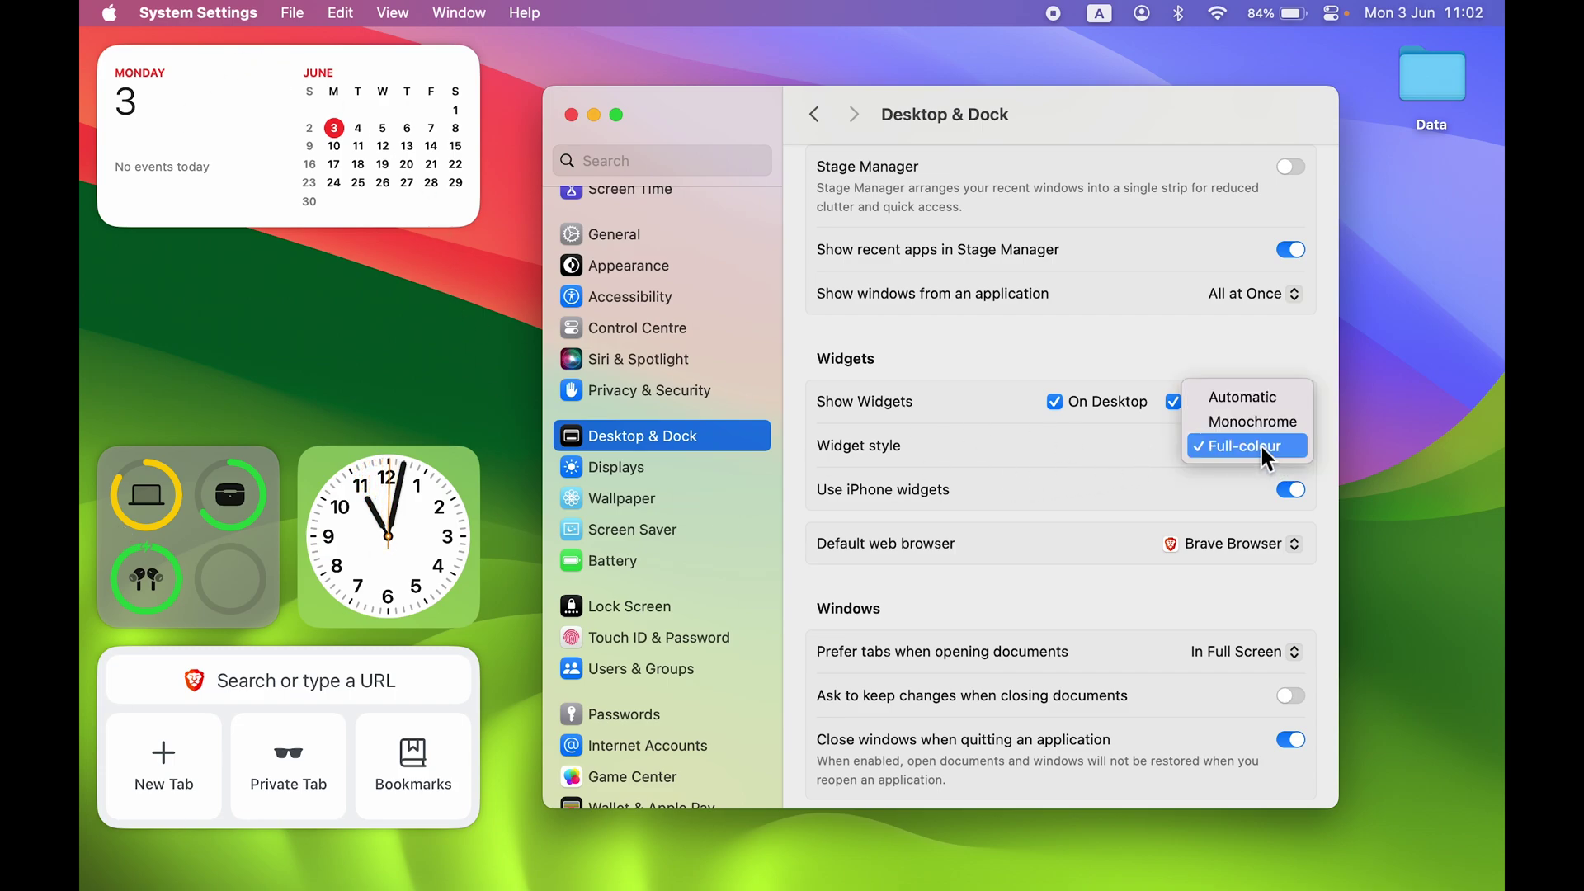
pyautogui.click(1263, 423)
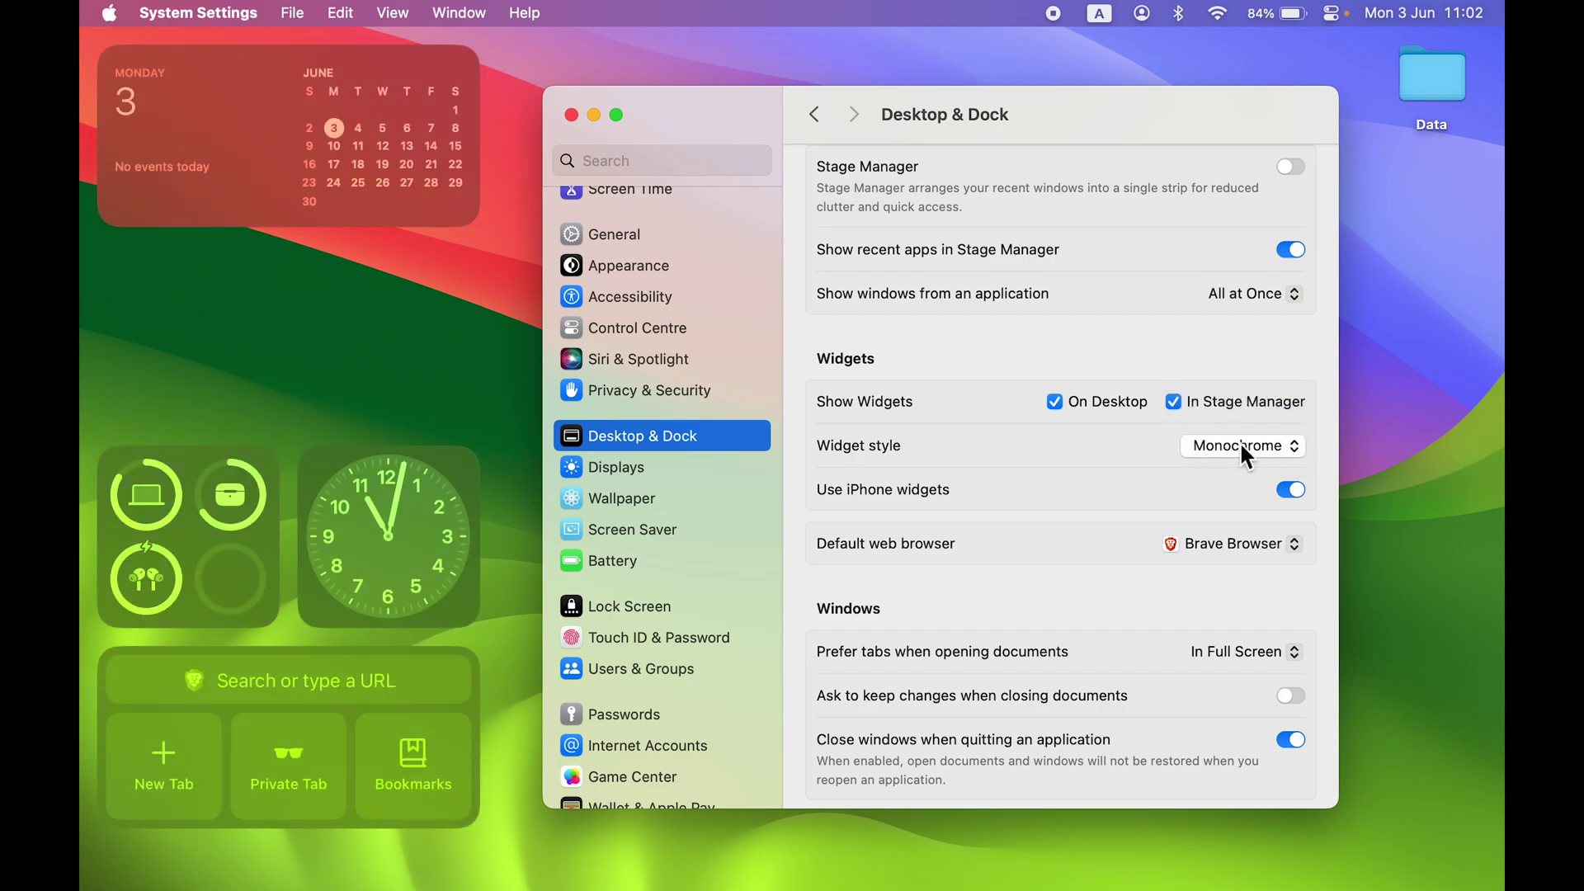
# Minimise, restore and minimise System Settings again to check how the monochrome widgets look on the bare desktop
pyautogui.click(593, 114)
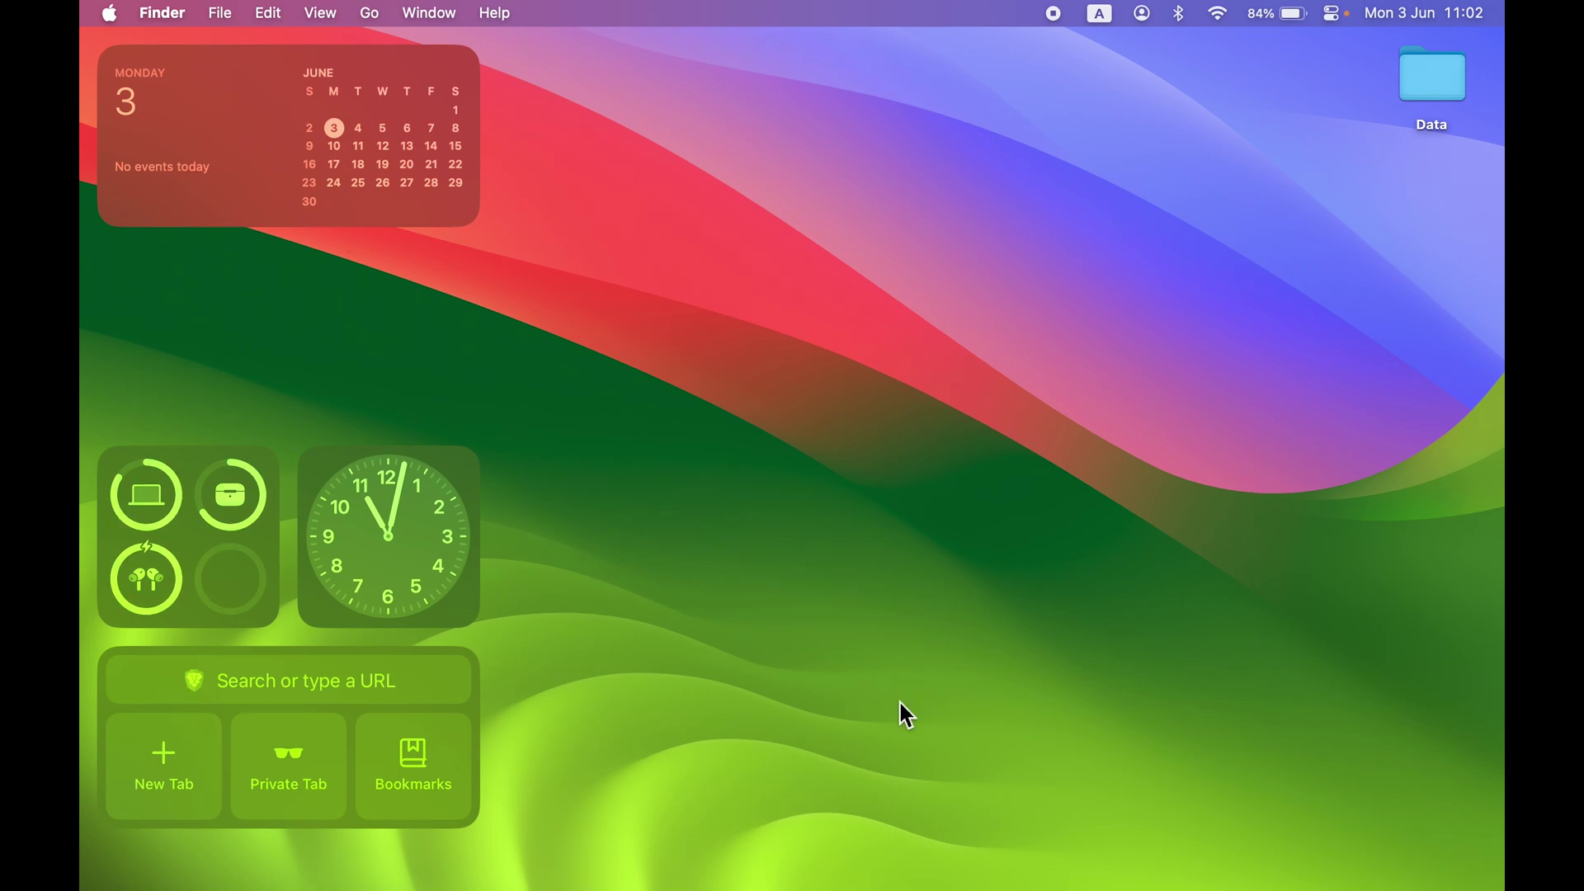
pyautogui.click(1063, 879)
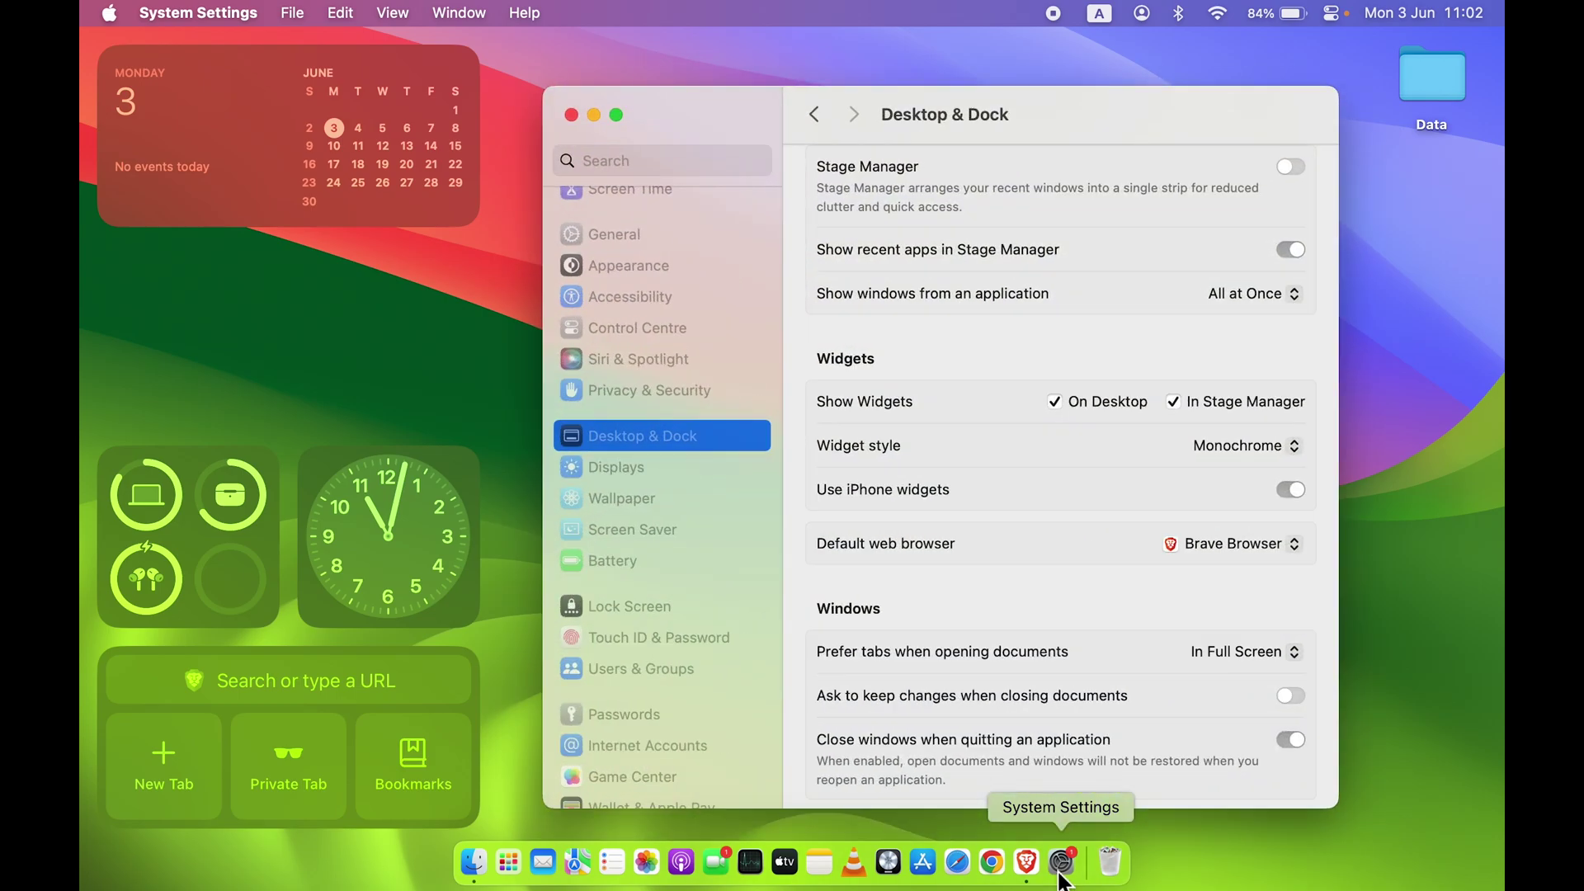
pyautogui.click(592, 116)
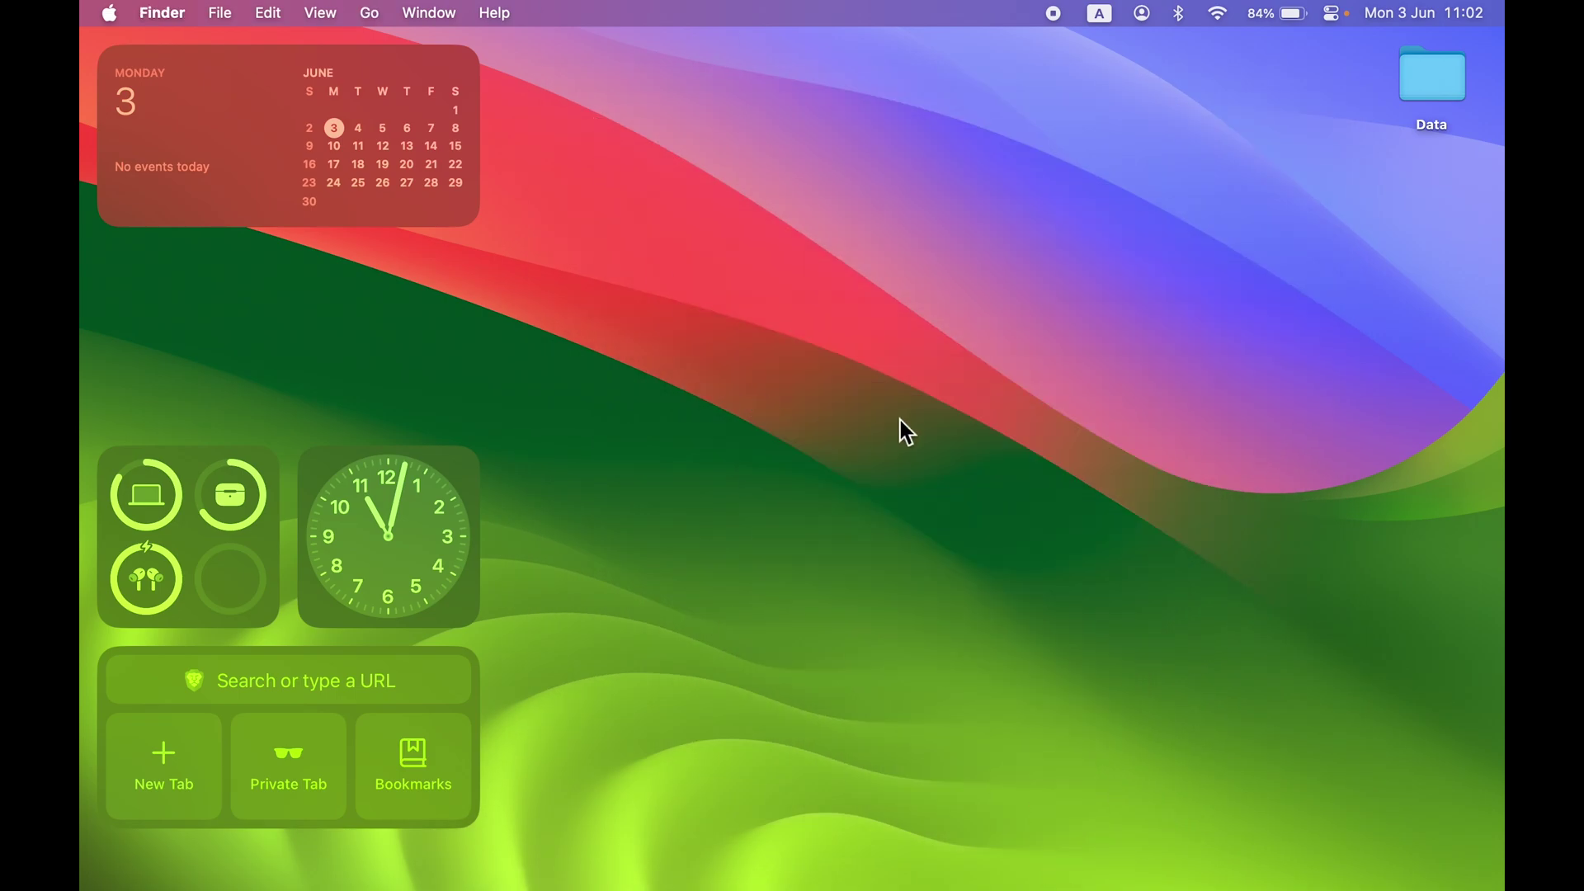
pyautogui.moveTo(792, 887)
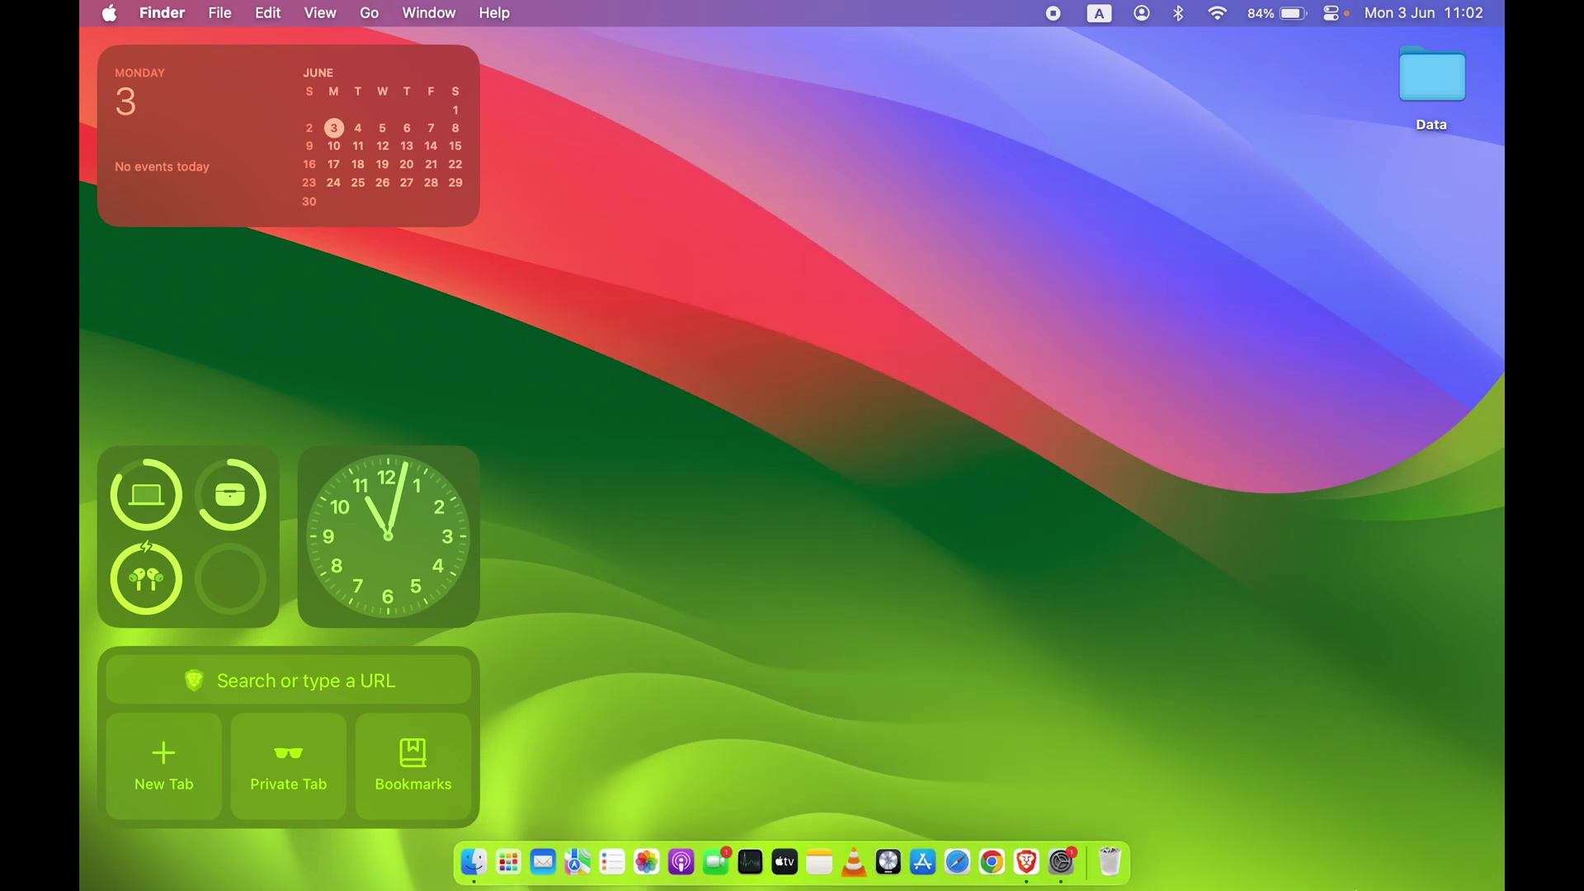